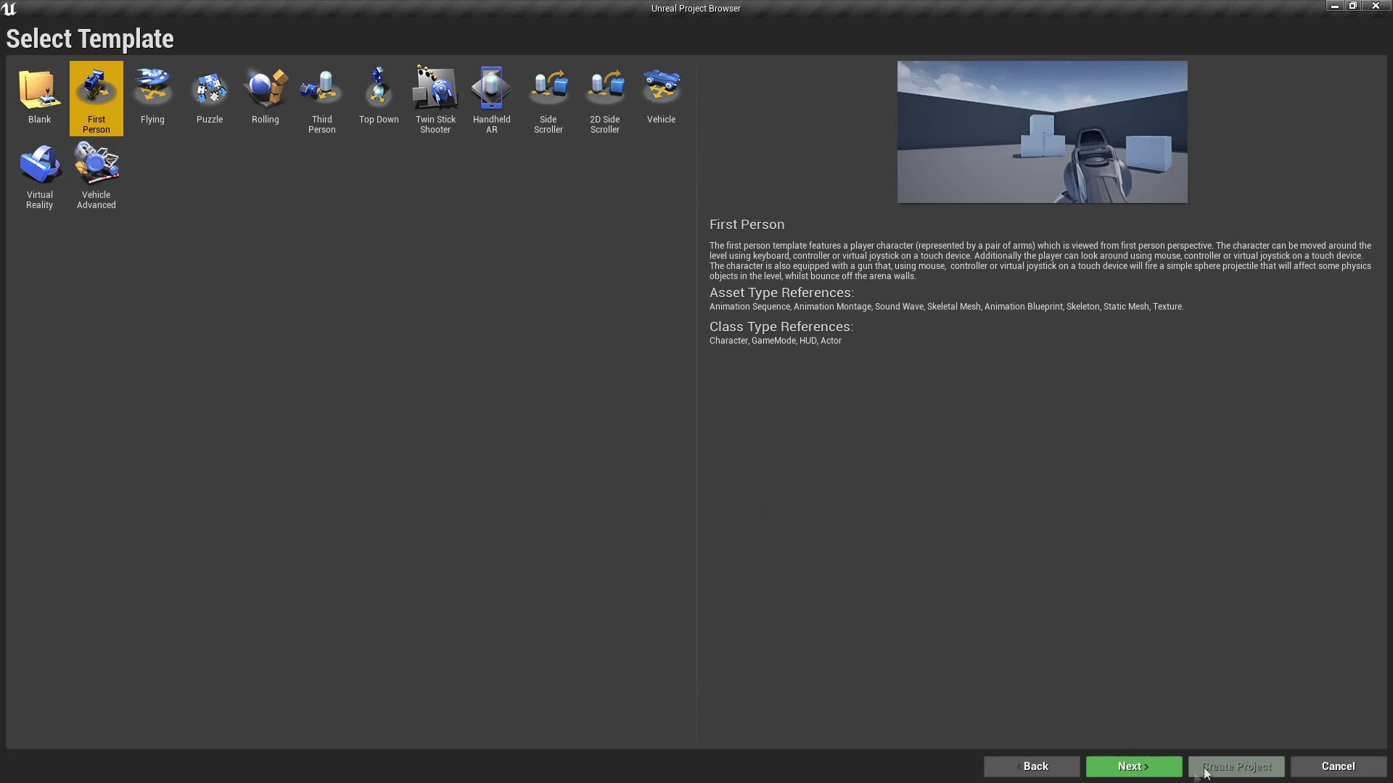
- Create the Blueprint Desktop/Console project 'vsuperhot' at Maximum Quality with No Starter Content
left_click(1153, 767)
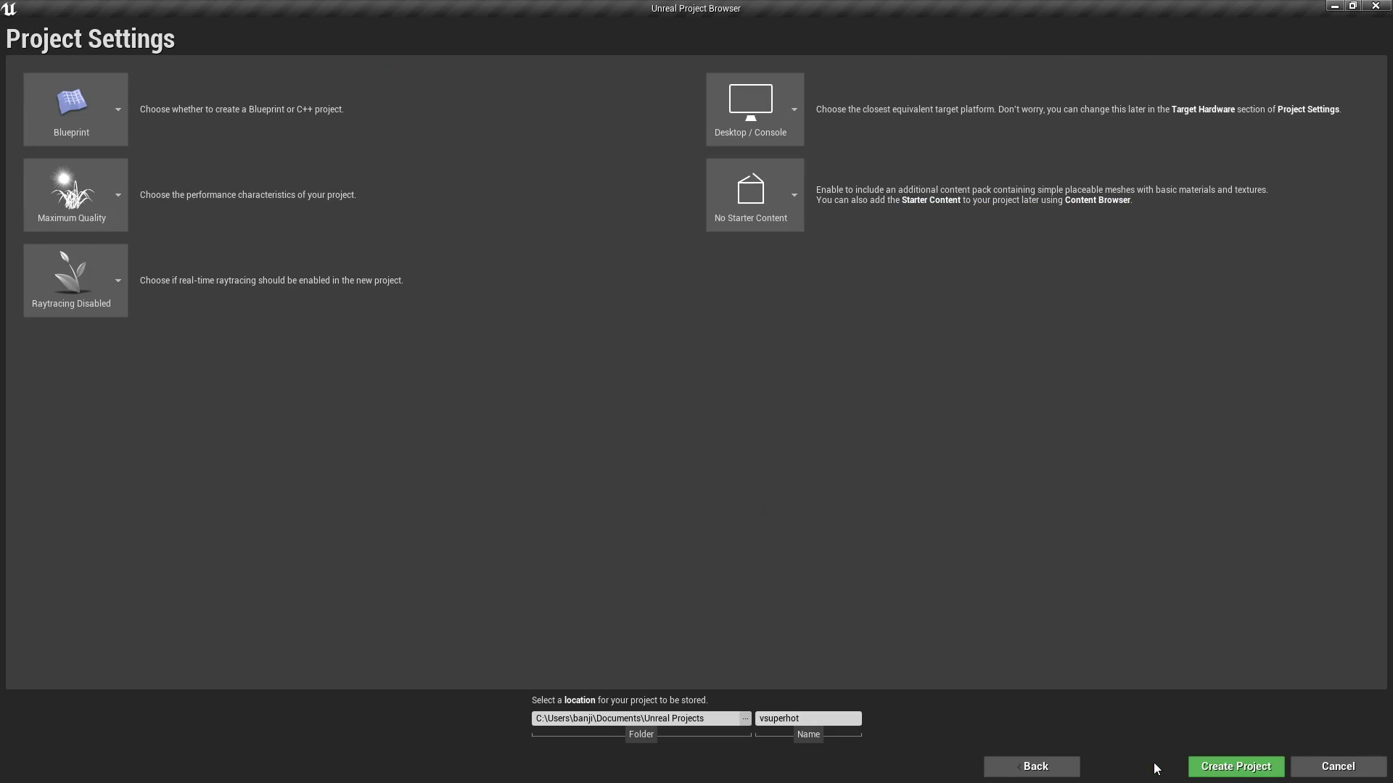
left_click(1234, 767)
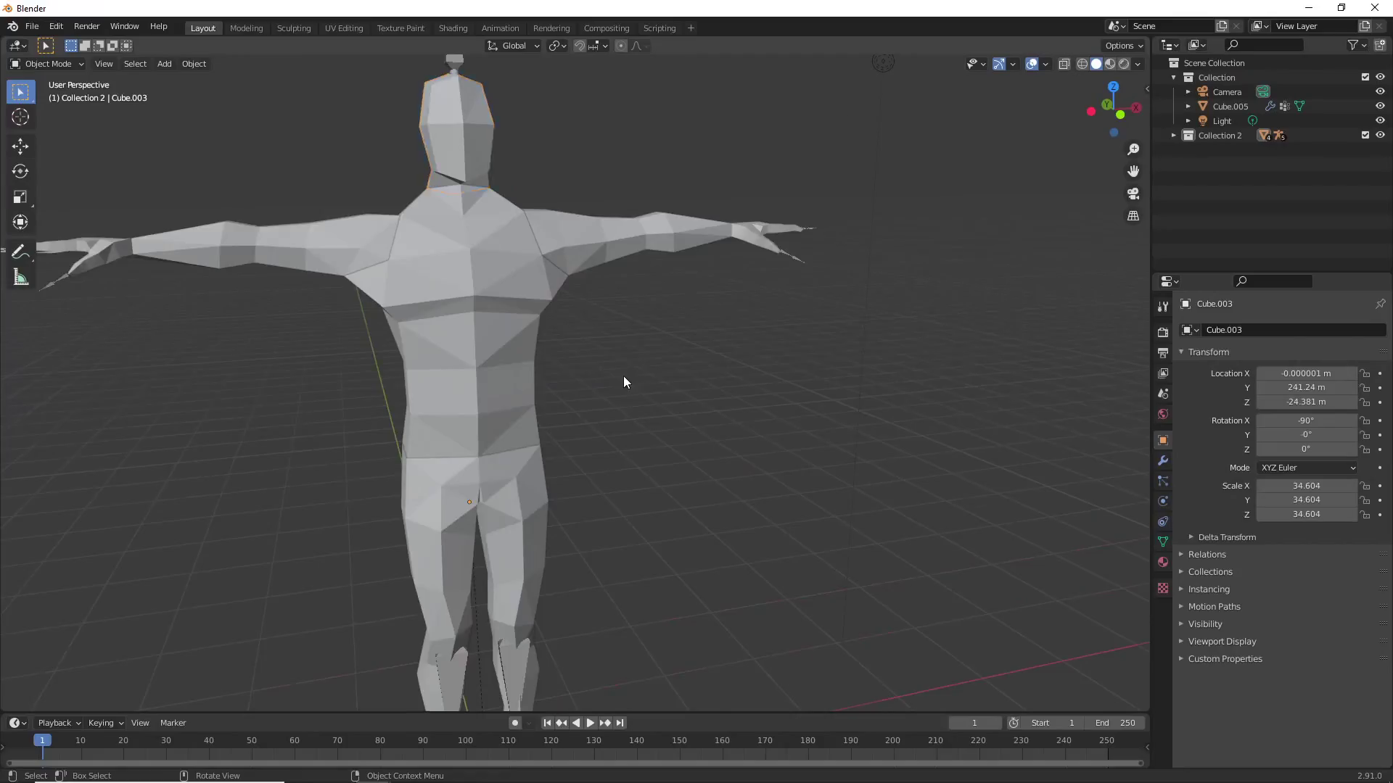
left_click(551, 266)
key("Tab")
key("Tab")
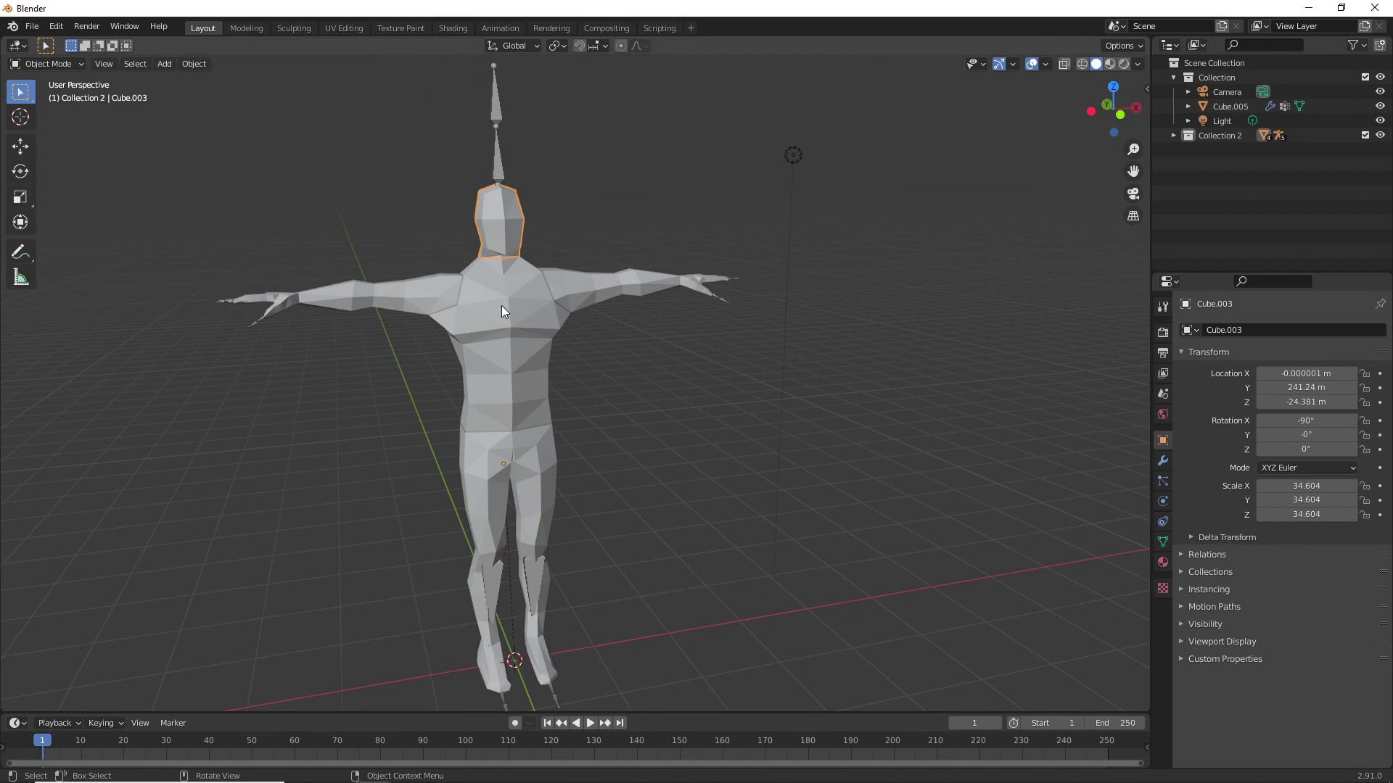
left_click(502, 306)
key("Tab")
key("Tab")
left_click(592, 293)
key("Tab")
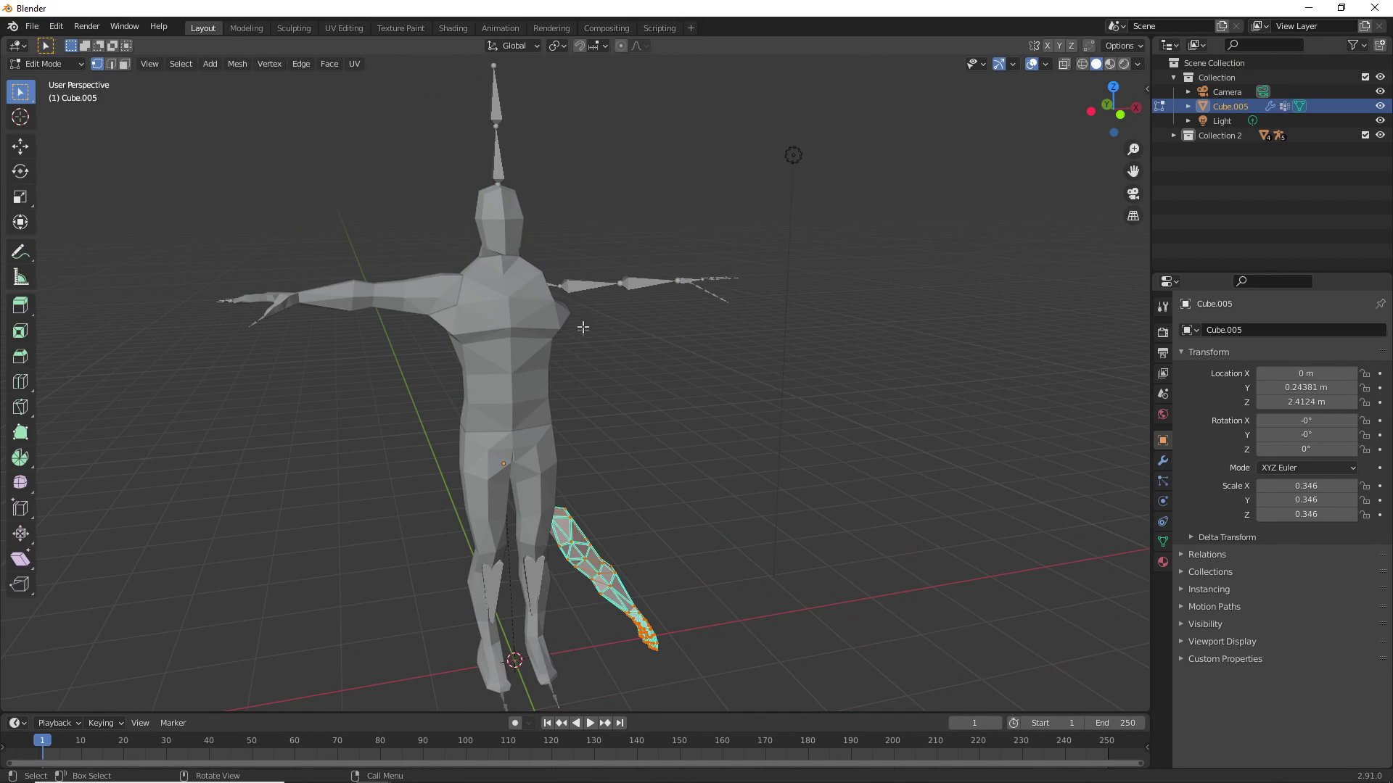
key("Tab")
key("Tab")
key("Tab")
left_click(549, 457)
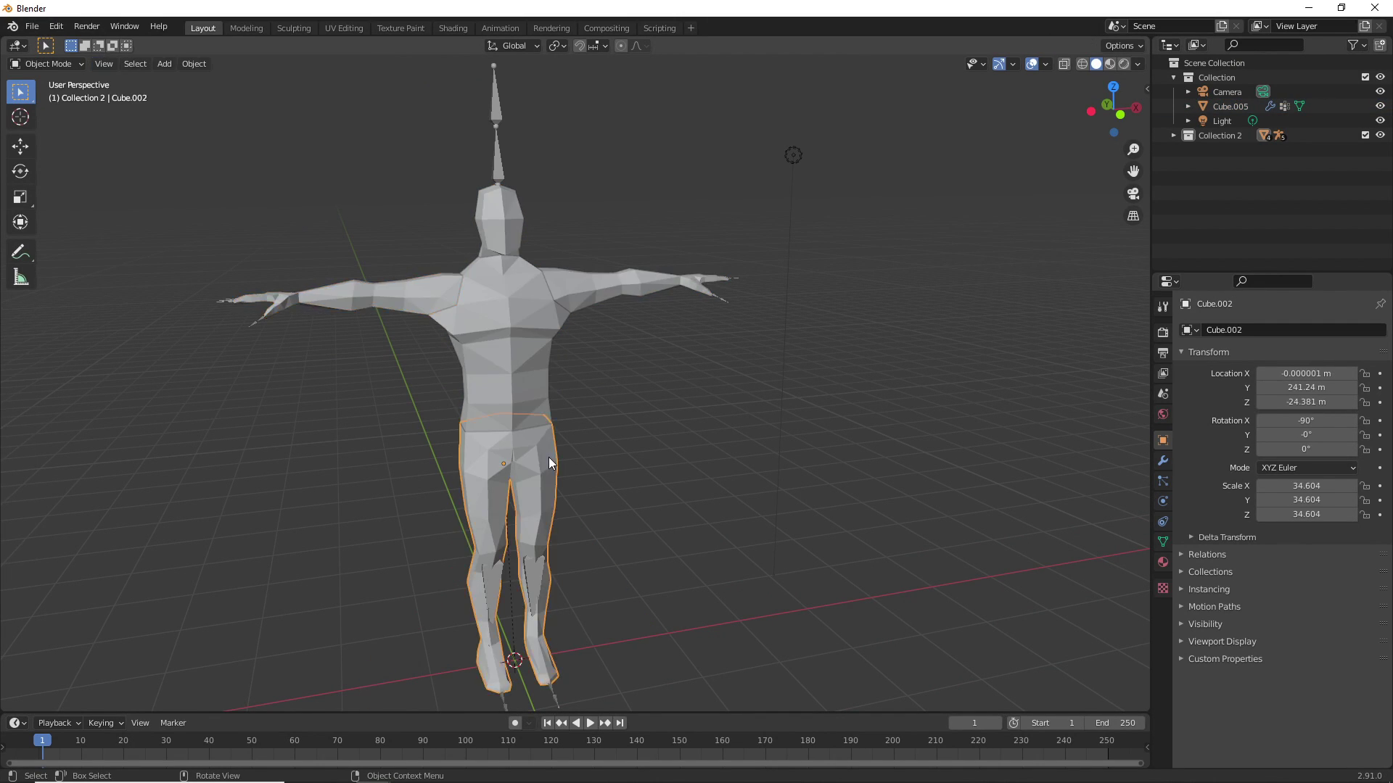
key("Tab")
key("Tab")
scroll(573, 470, "down", 5)
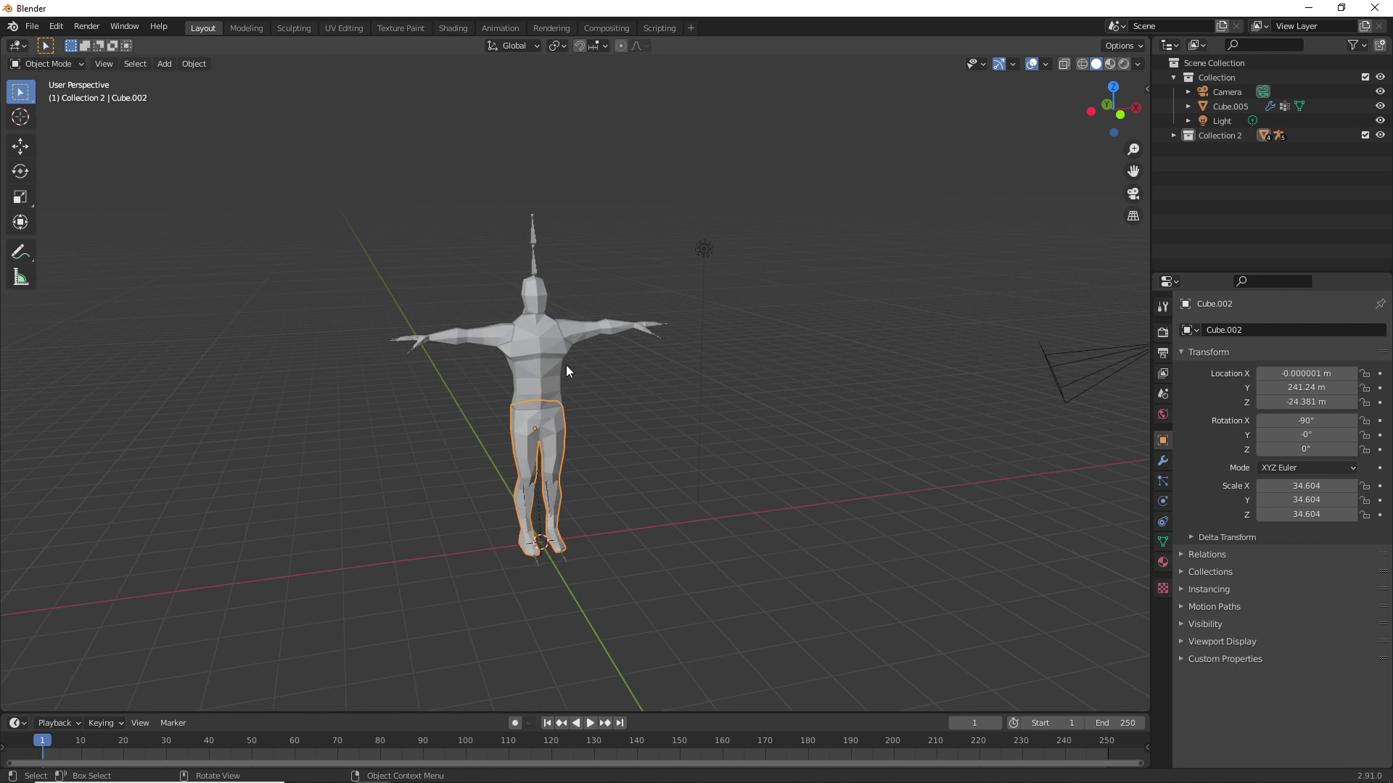
scroll(565, 364, "up", 3)
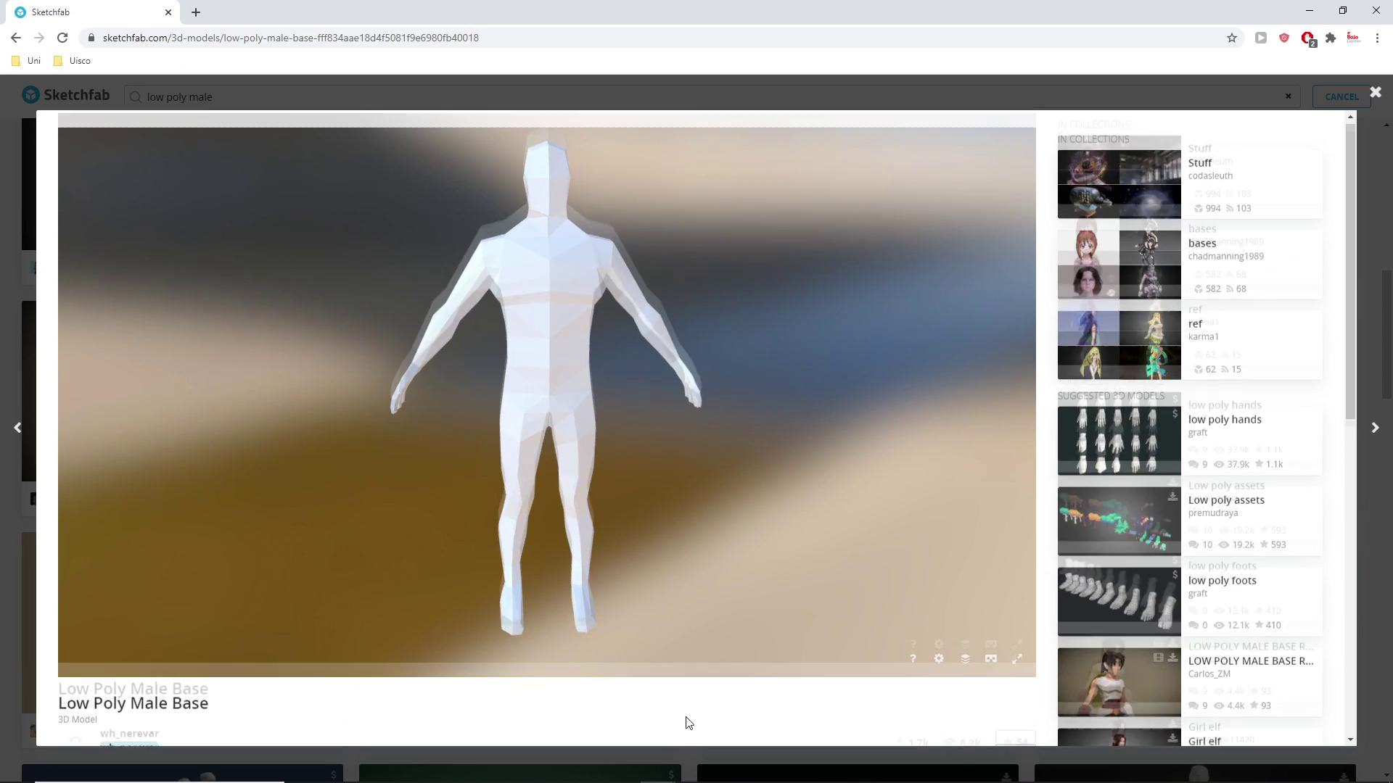
scroll(38, 666, "down", 2)
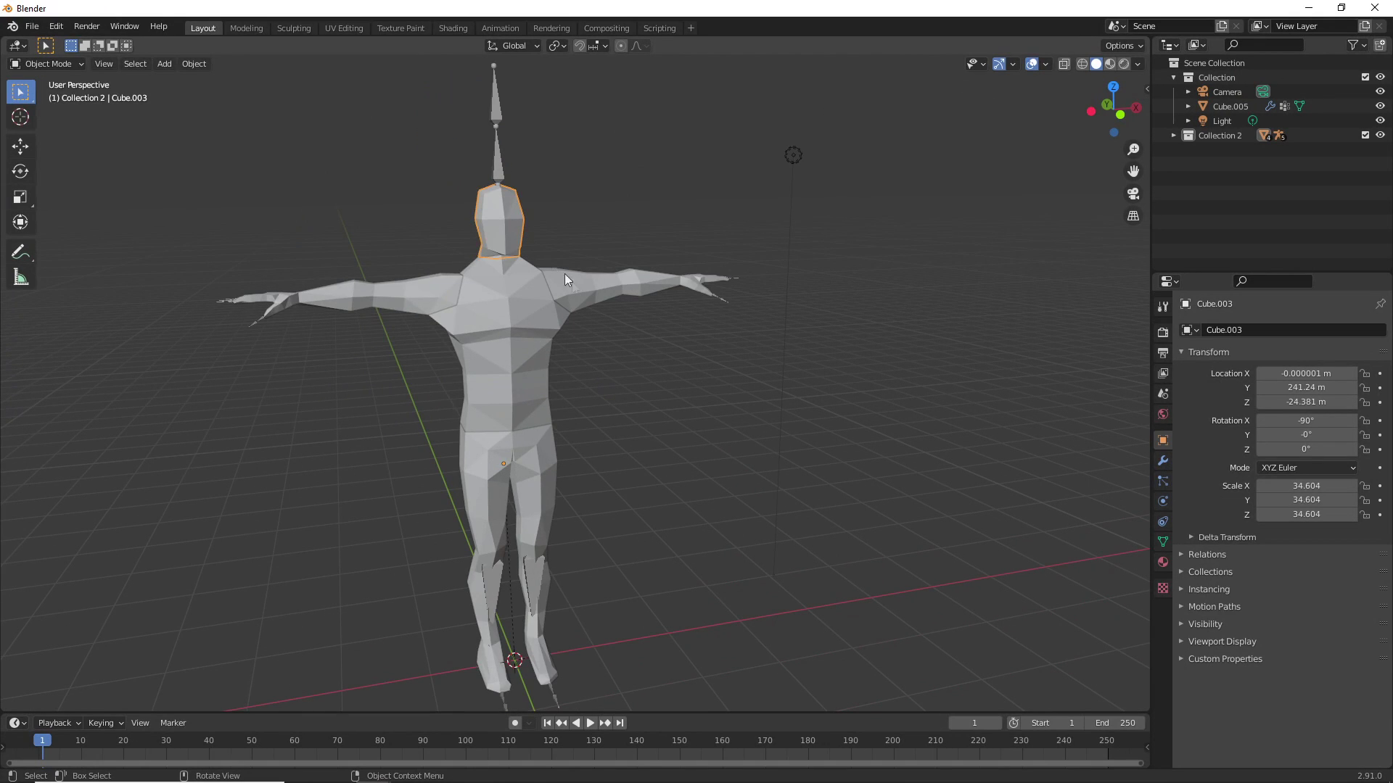
key("Tab")
- Undo the Leftarm, Legs and RightArm edits in Splitenemy, then return to the first-person map
key("Tab")
left_click(502, 307)
key("Tab")
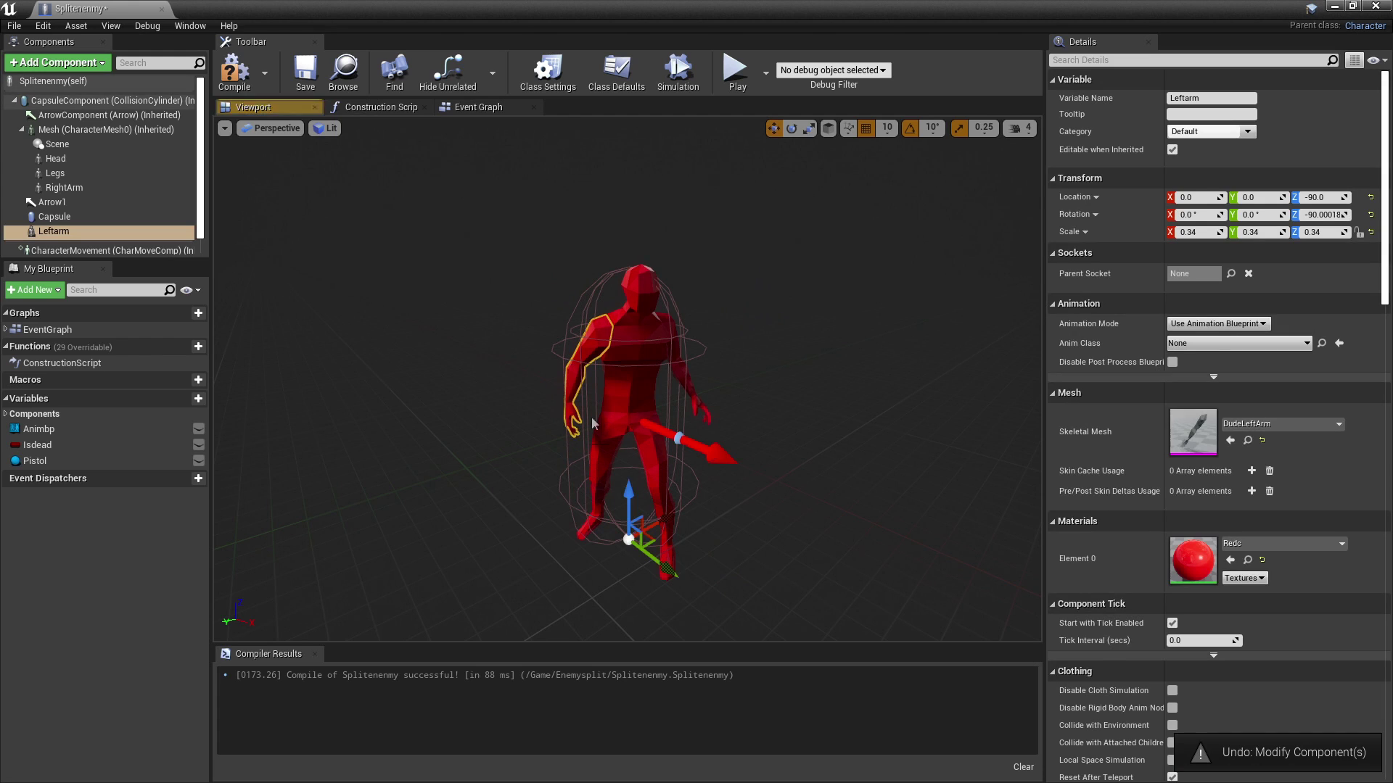
key("ctrl+z")
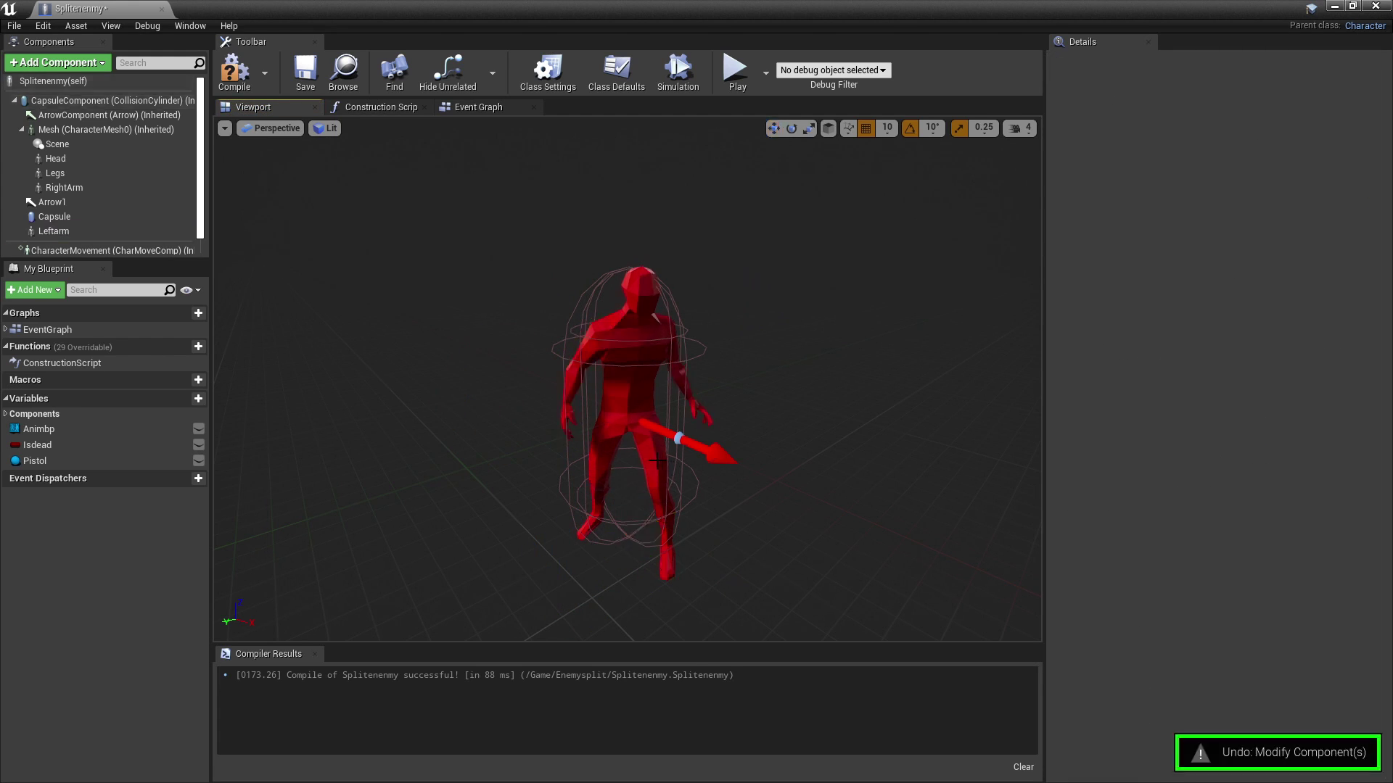
left_click(651, 534)
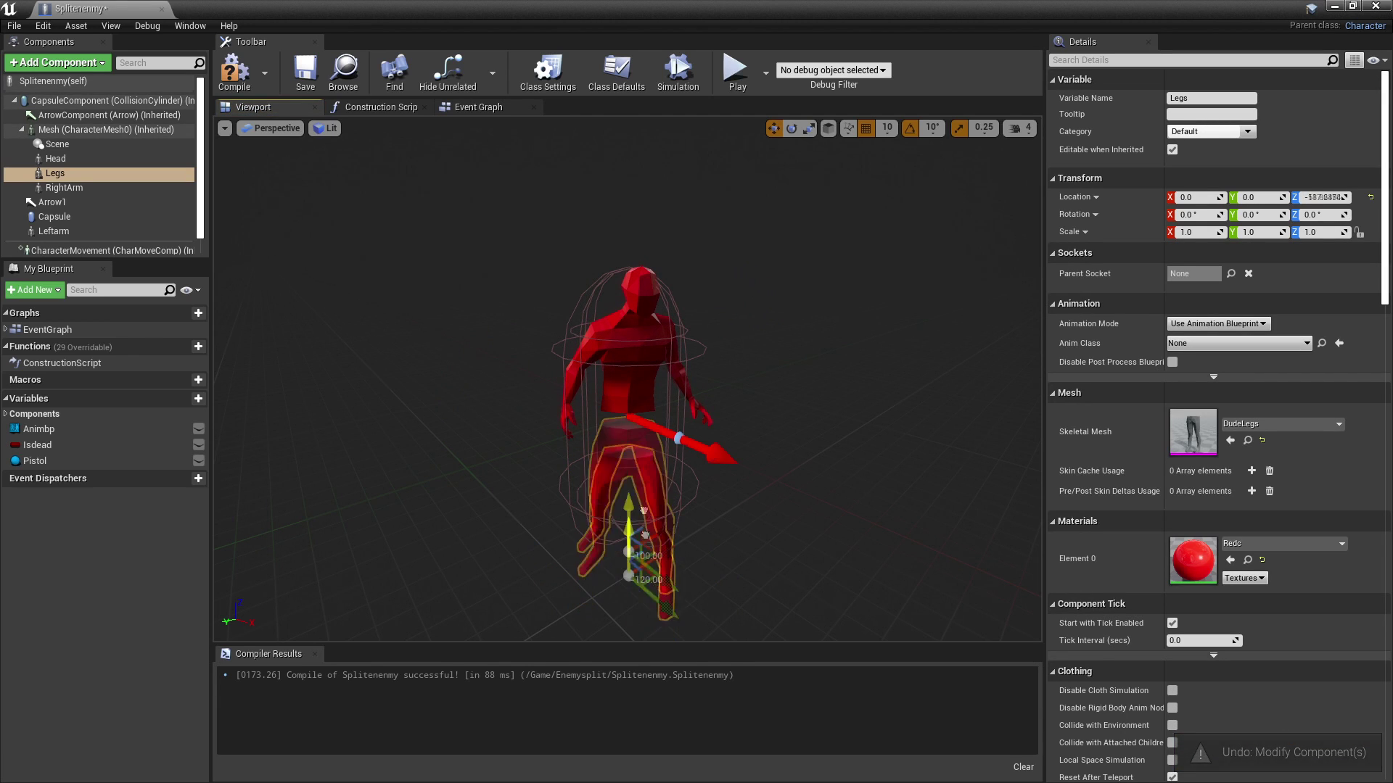
key("ctrl+z")
left_click(631, 471)
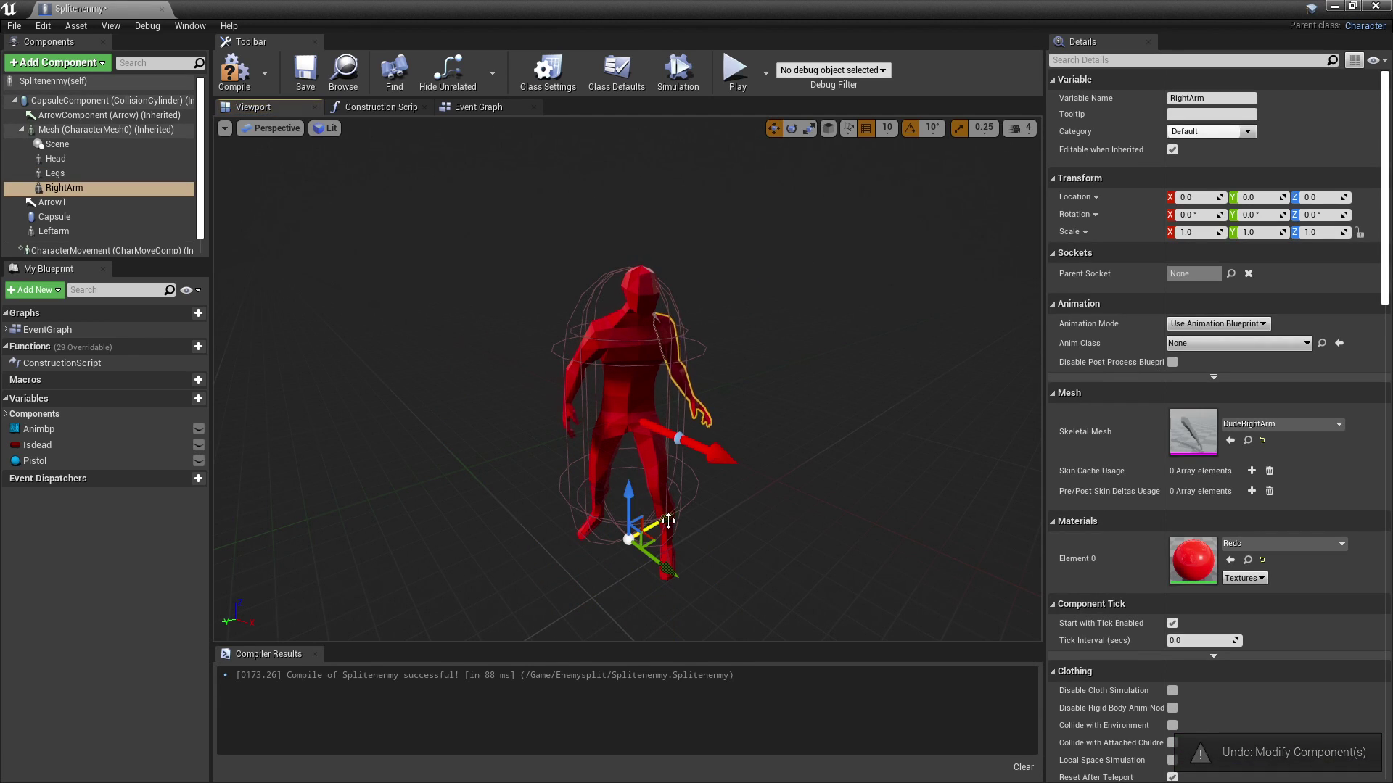
key("alt+Tab")
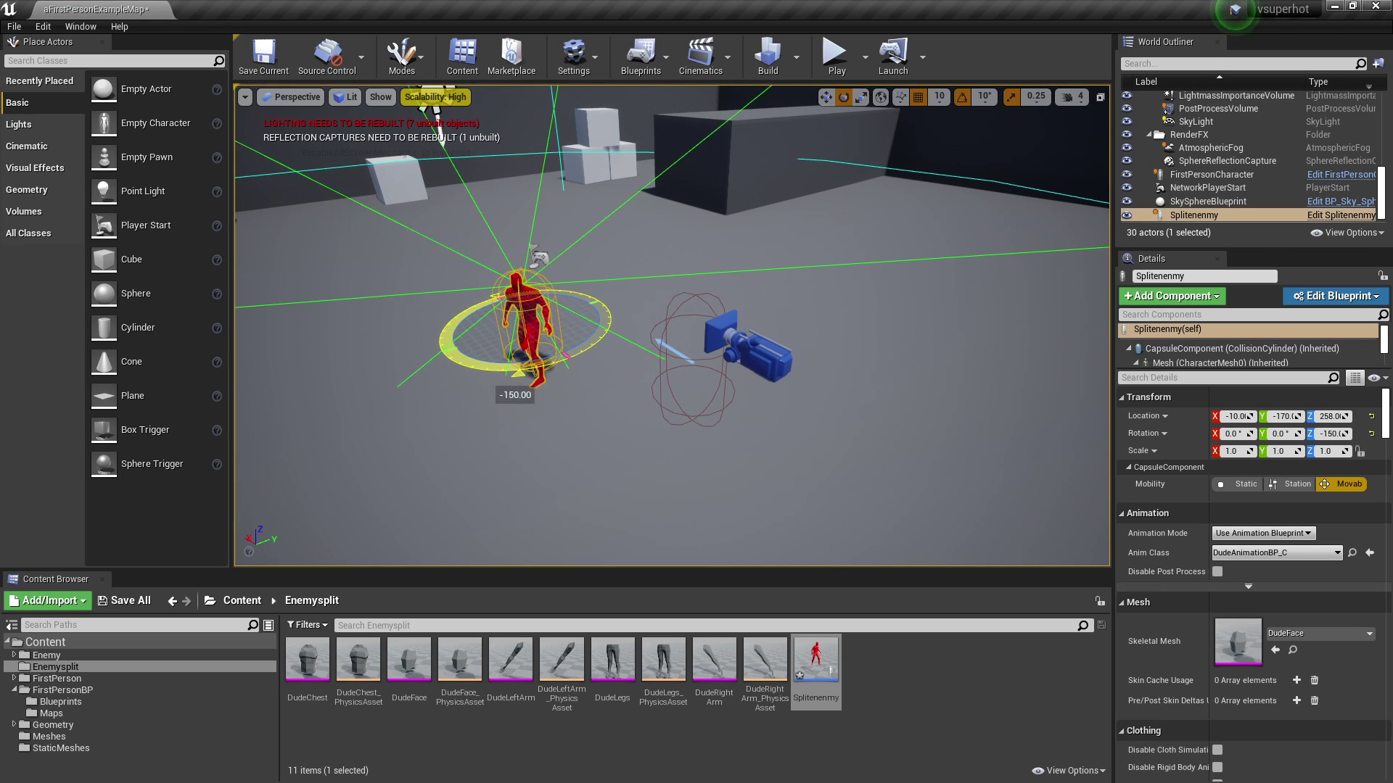
- Playtest the level and shoot the red enemy so it shatters
left_click(831, 73)
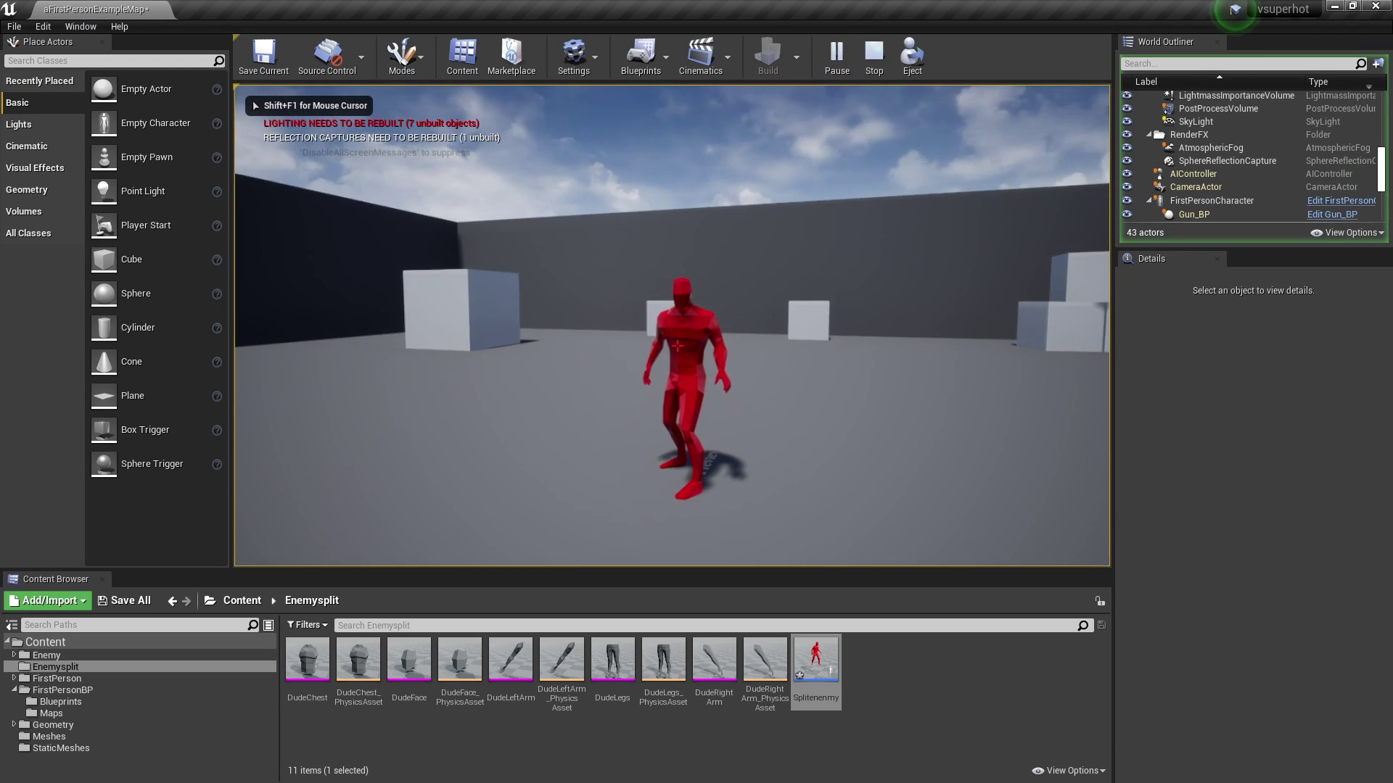
left_click(677, 346)
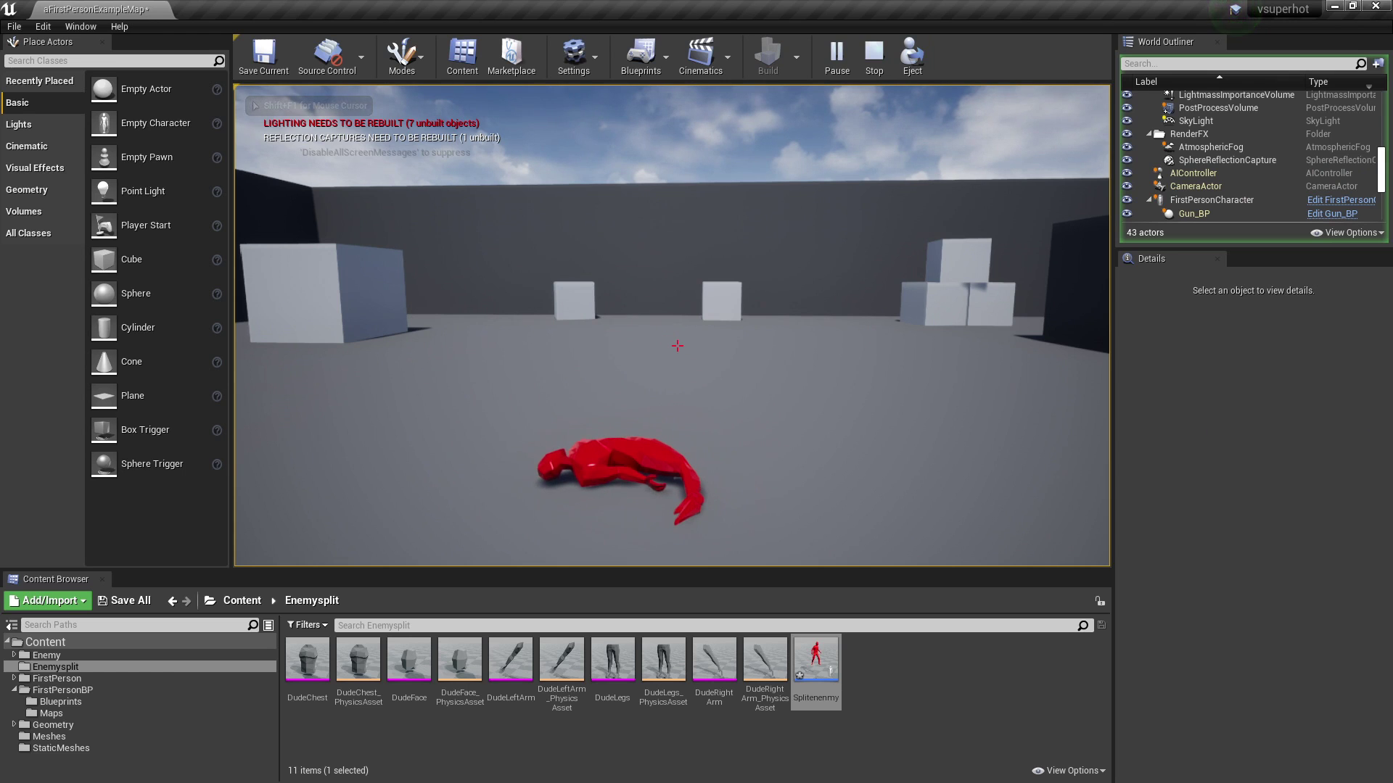
key("shift+F1")
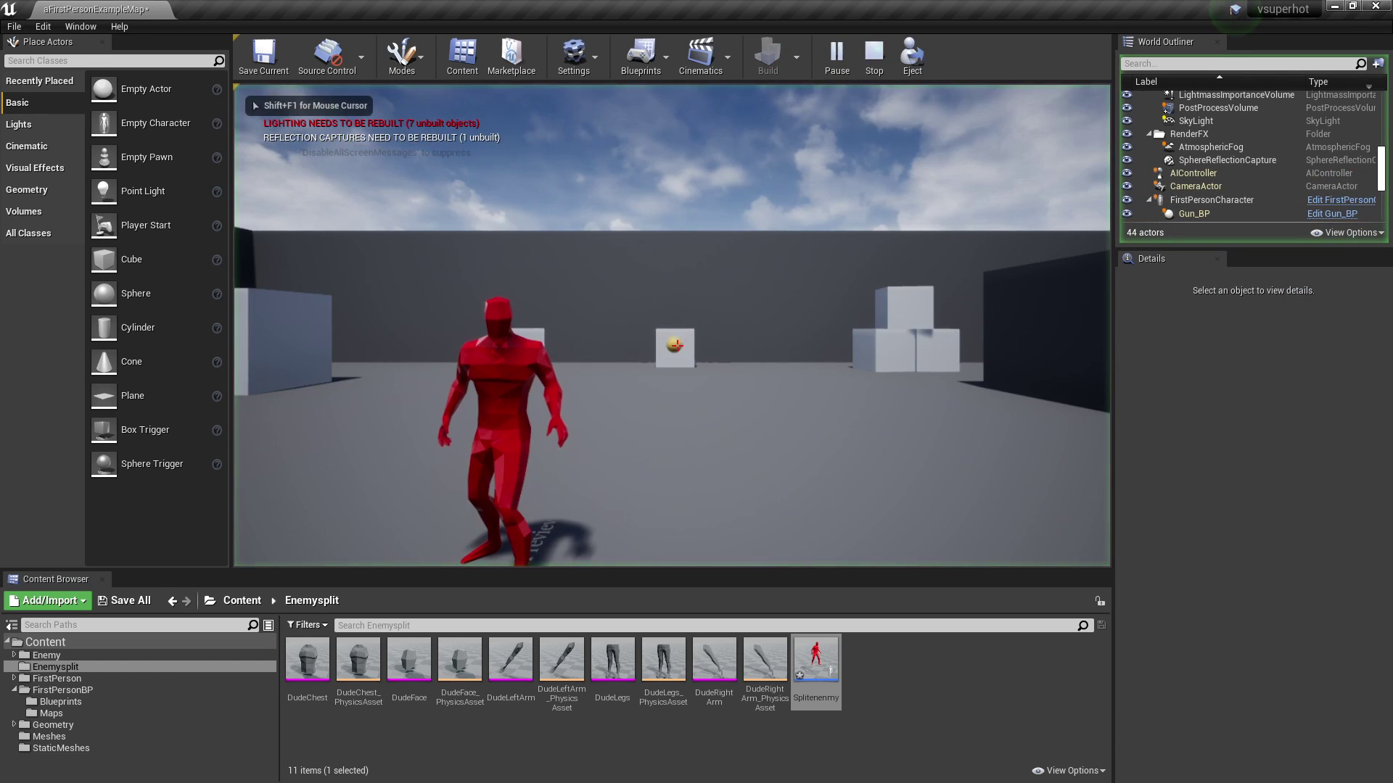
left_click(677, 346)
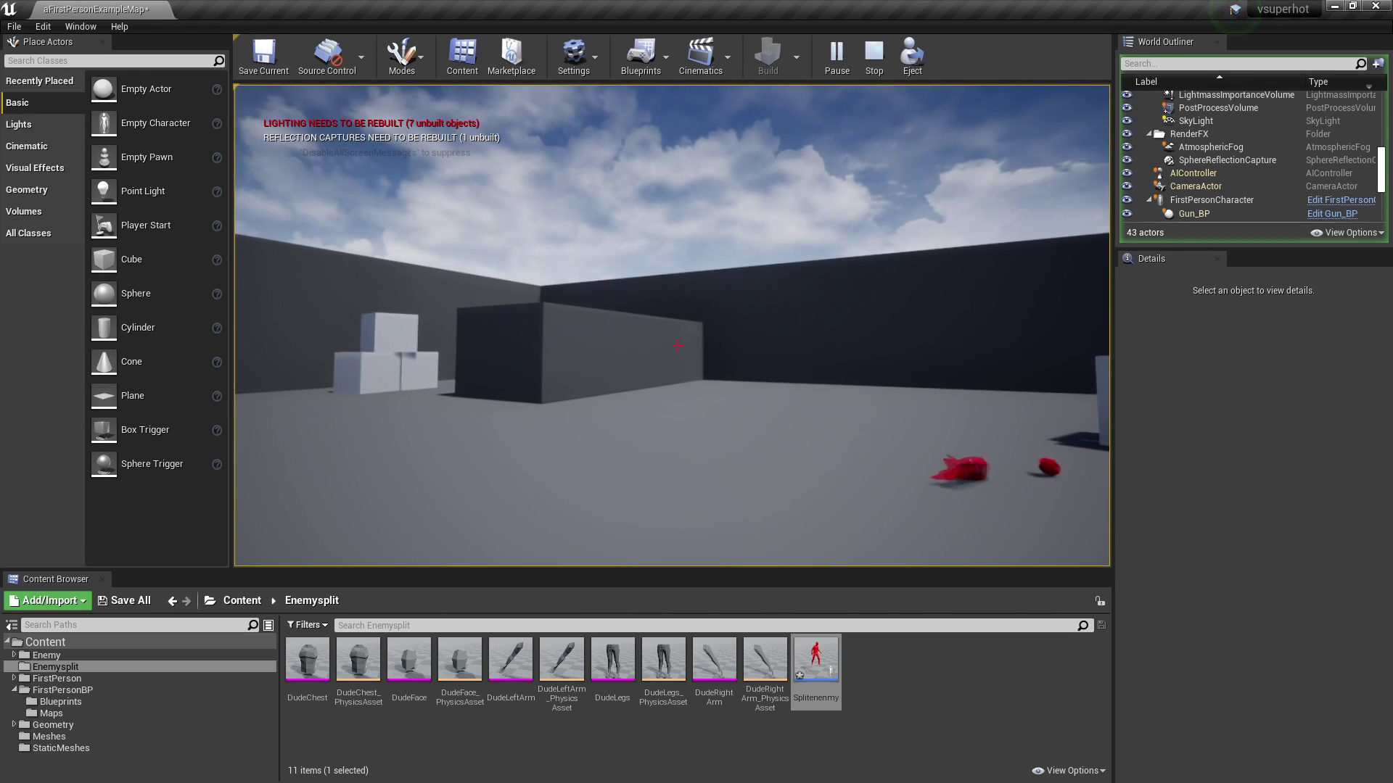
key("Escape")
- Replay with two enemies, shoot both, and walk across the arena past the scattered pieces
left_click(836, 57)
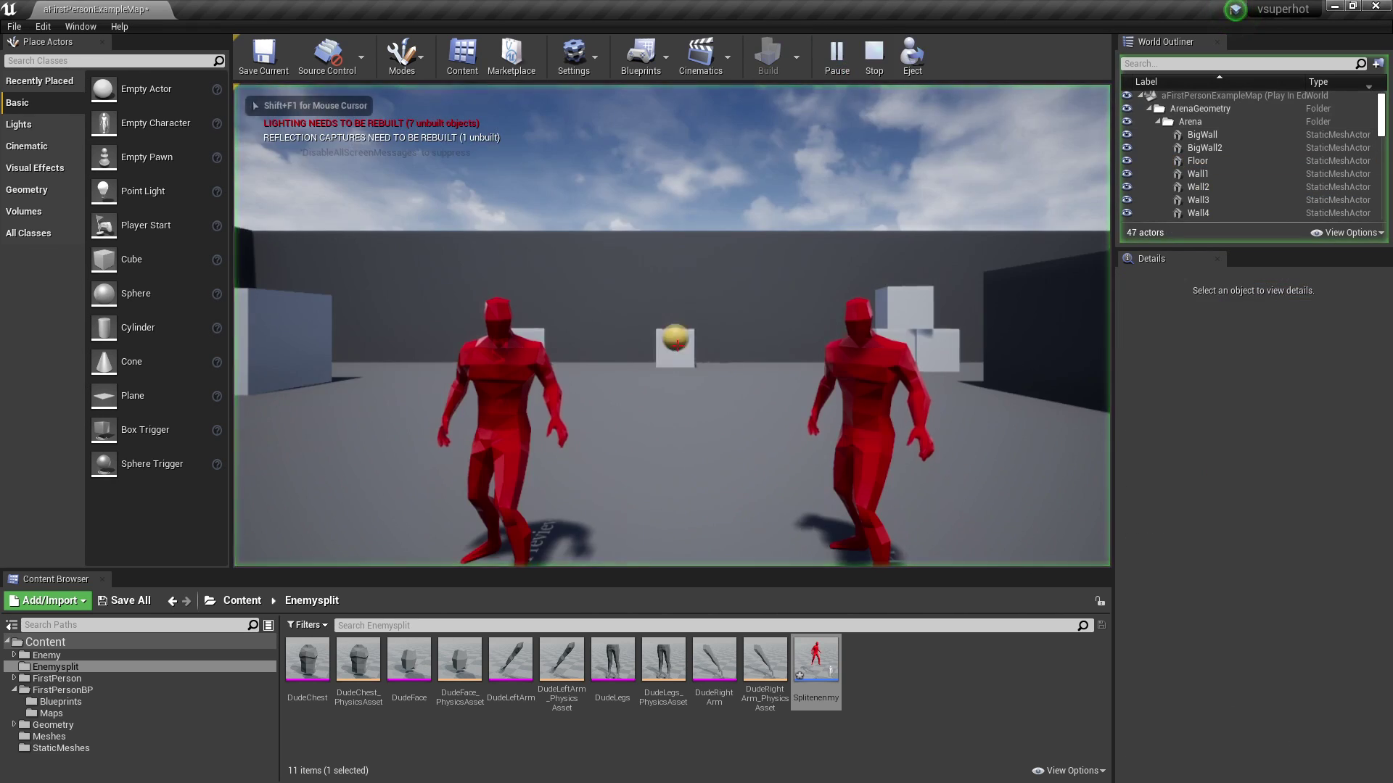
left_click(677, 346)
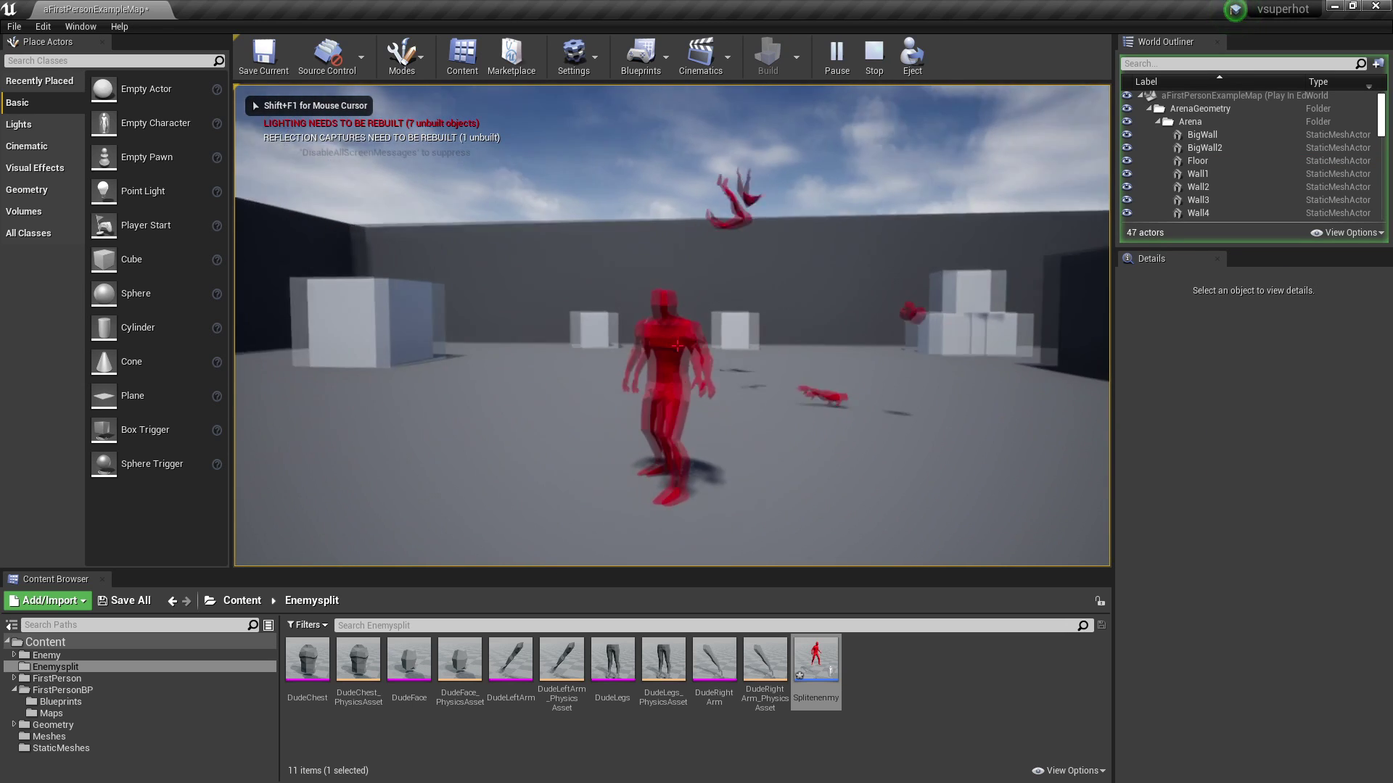
left_click(677, 346)
key("w")
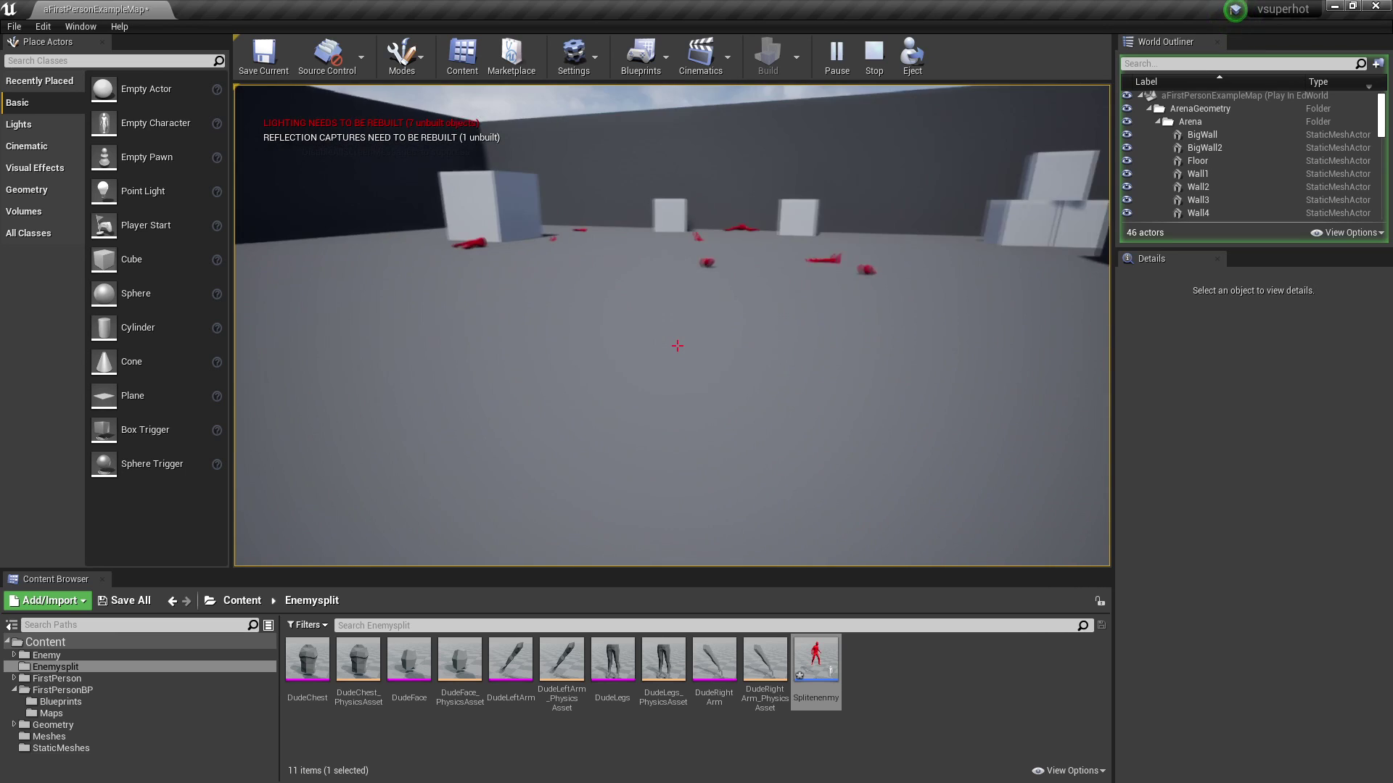
key("w")
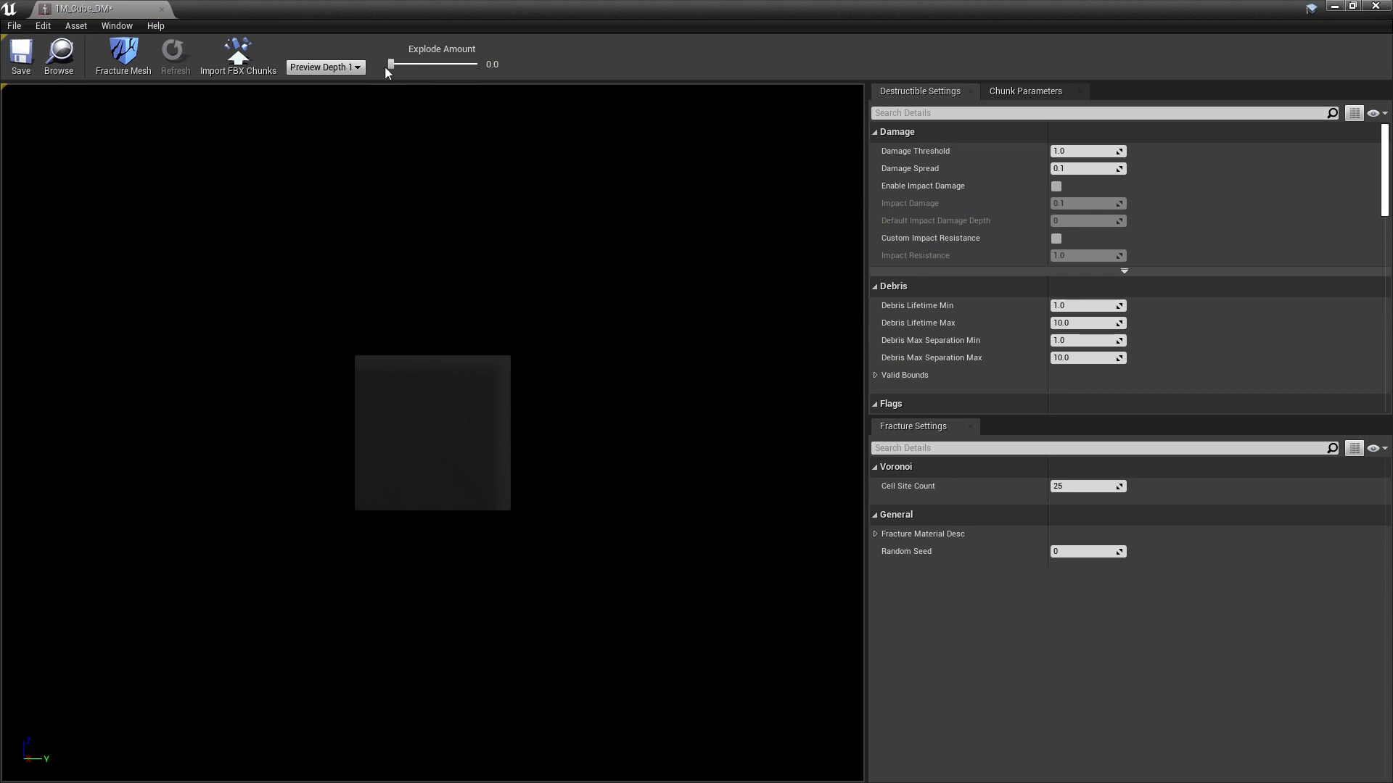
- Preview the cube and enemy destructible fractures with Explode Amount and test the shattering in play
left_click_drag(407, 64, 537, 86)
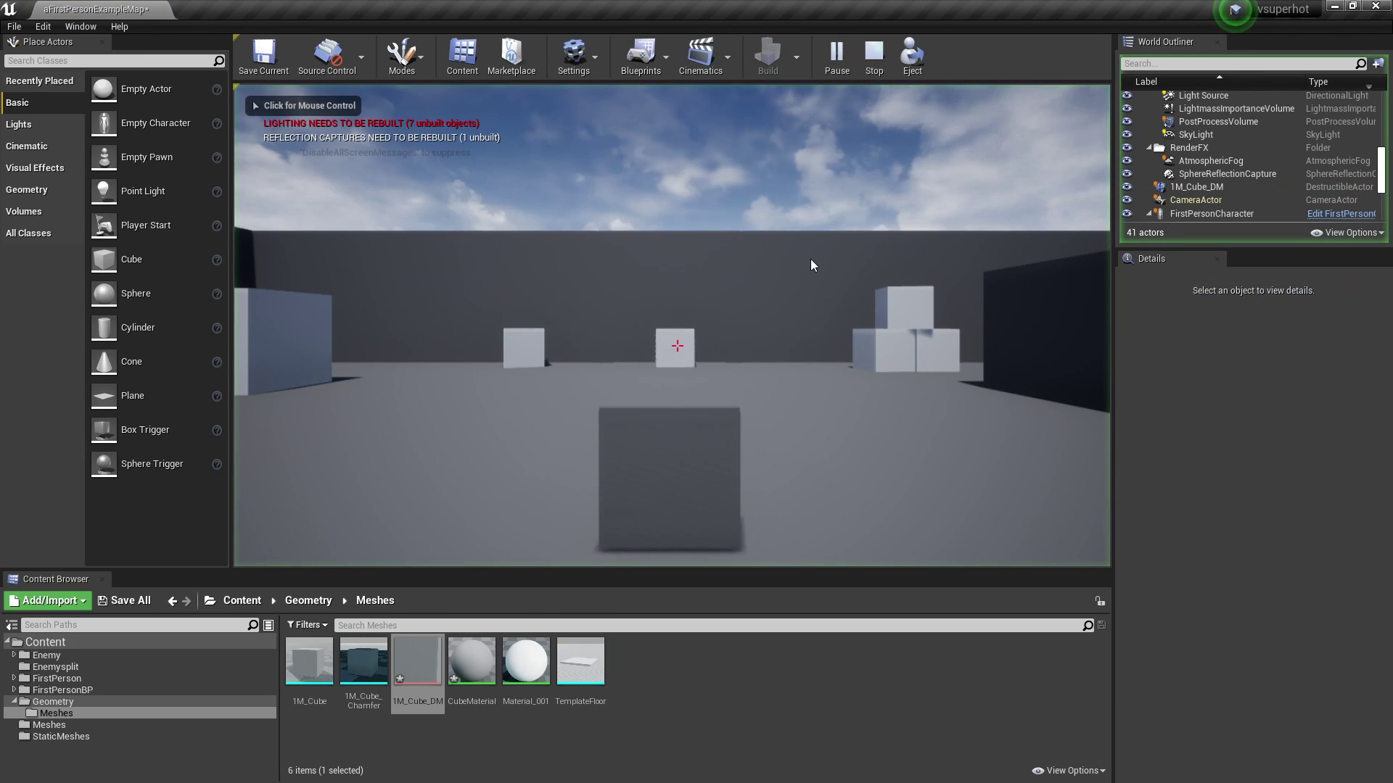
left_click(809, 270)
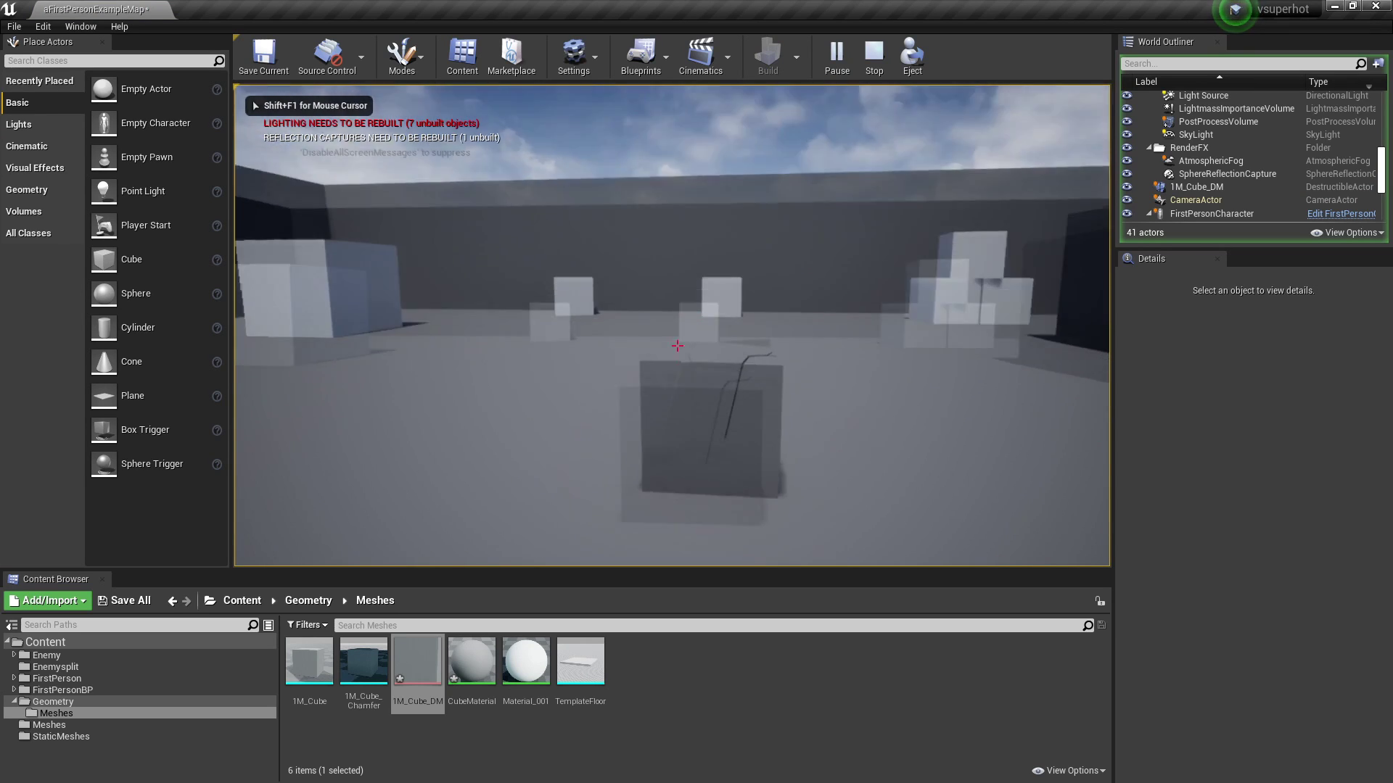
key("w")
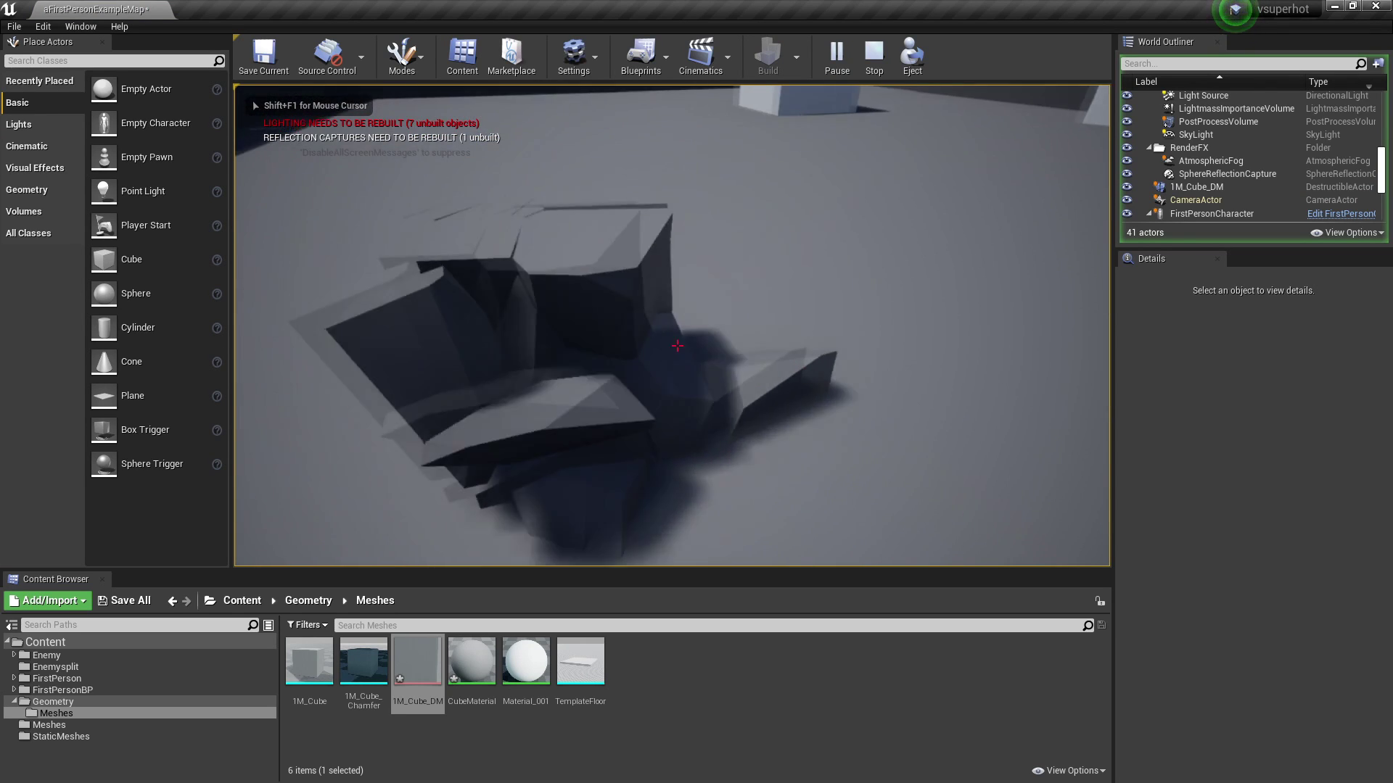
key("Escape")
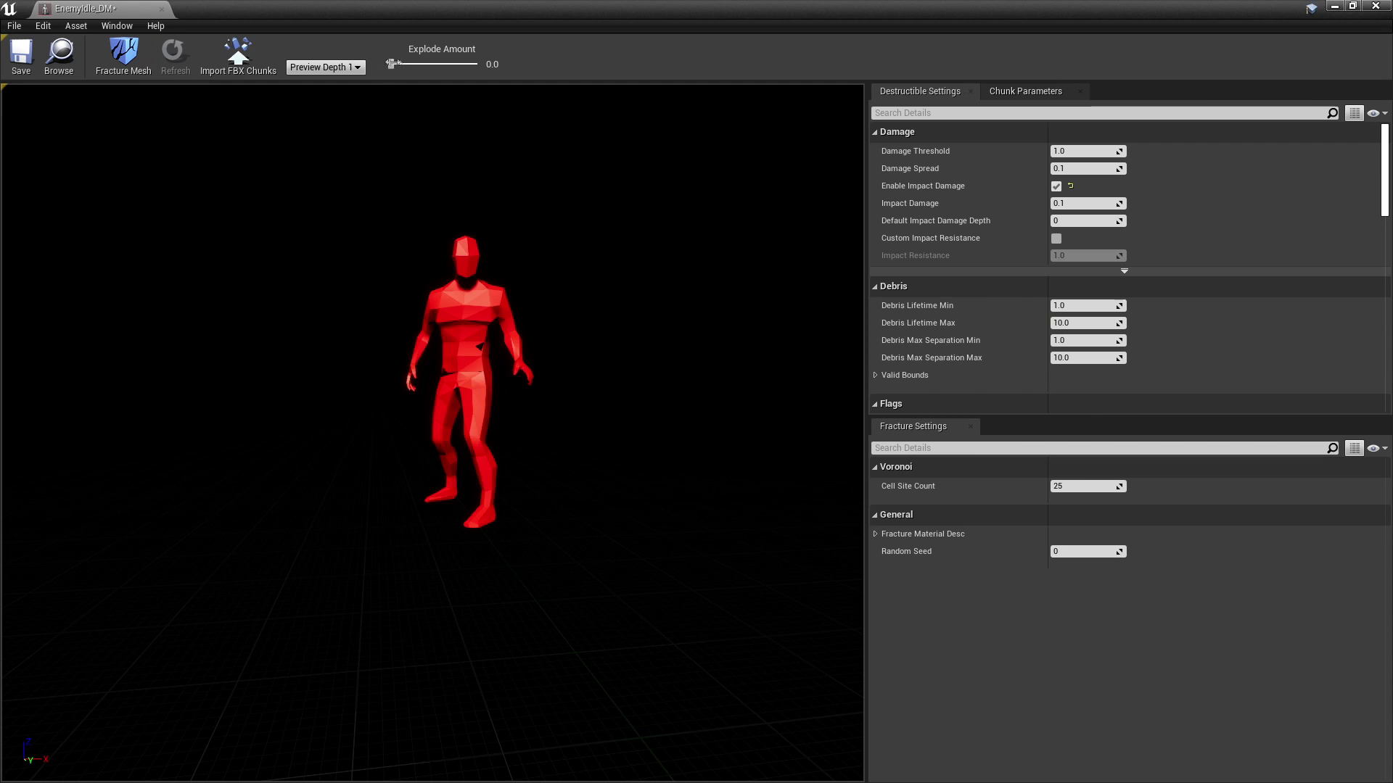
left_click_drag(391, 64, 362, 43)
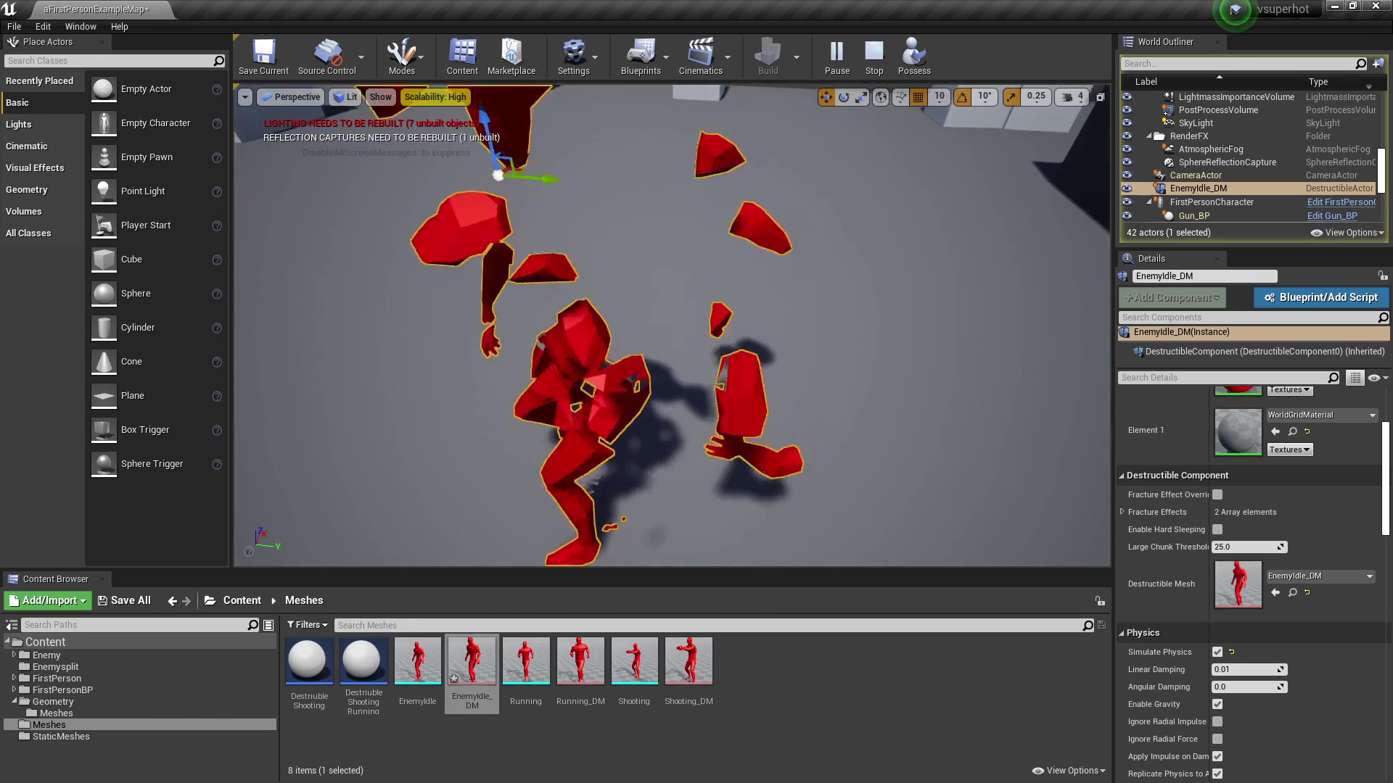
key("Escape")
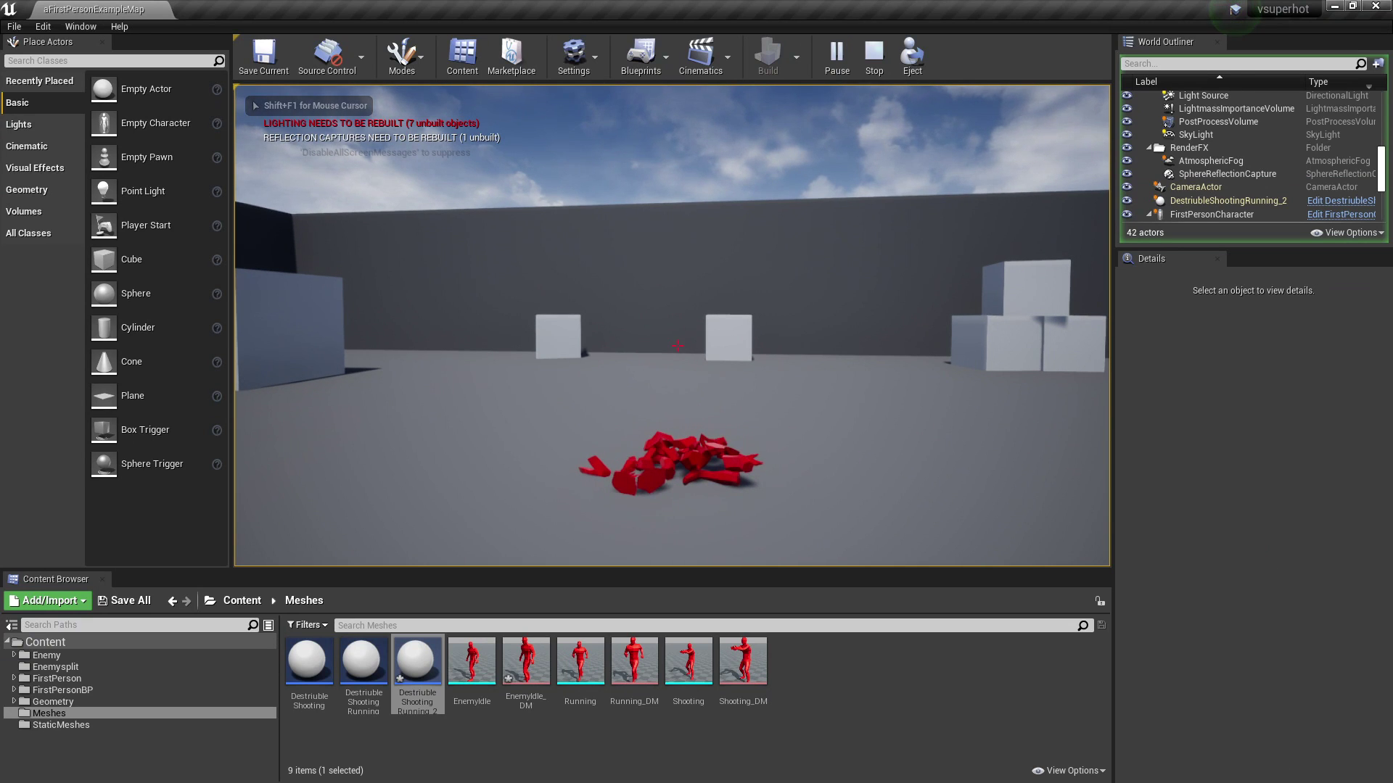
- Playtest again and shoot the red enemy
key("Escape")
left_click(832, 59)
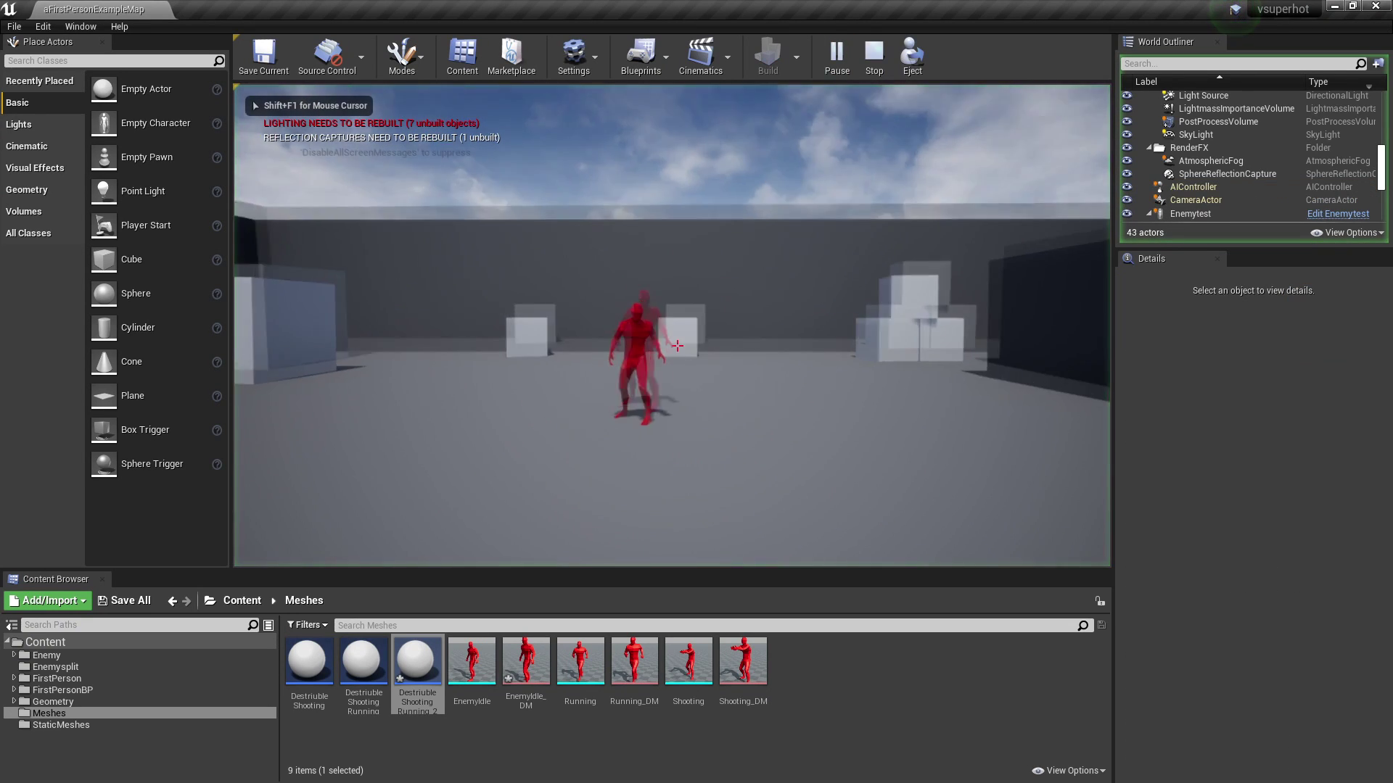
left_click(677, 346)
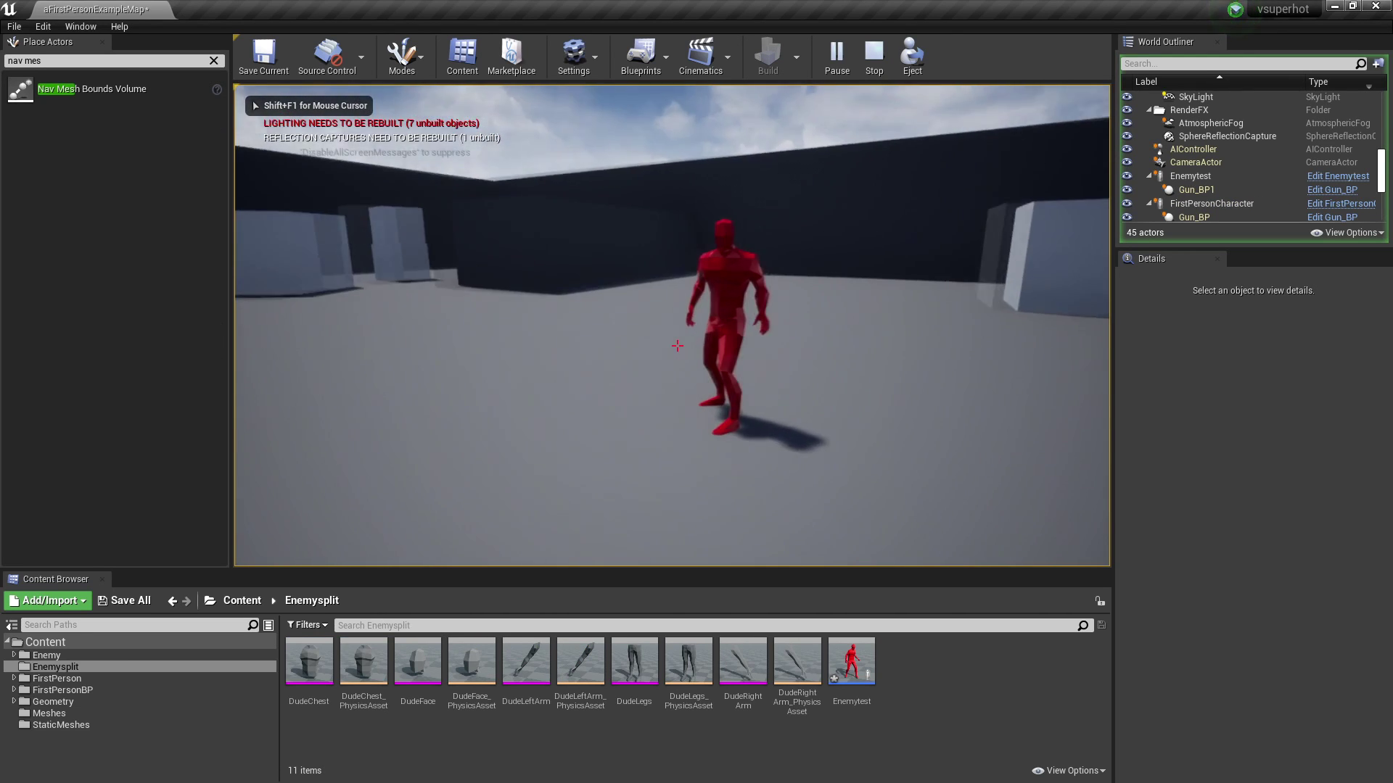
key("Escape")
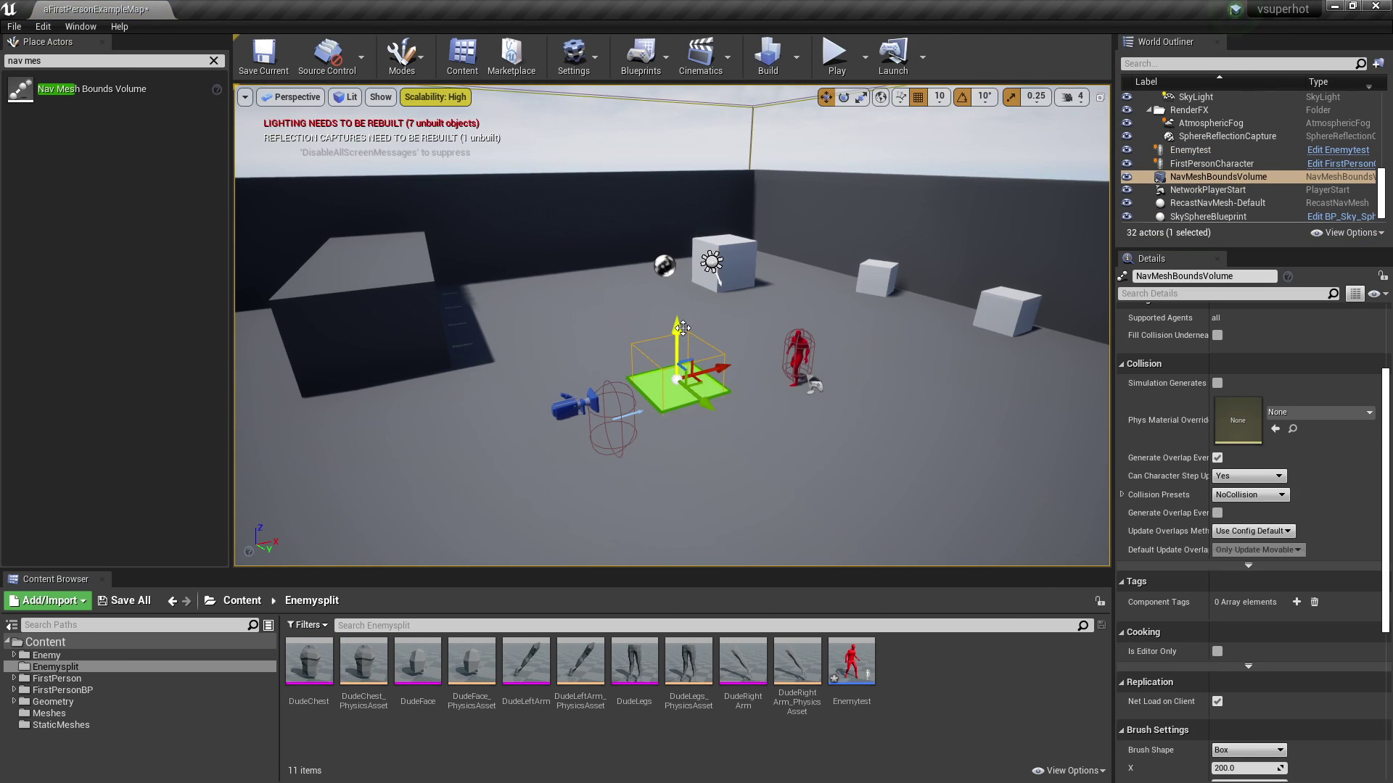
- Frame the whole arena and playtest to check the enemy runs toward the player
key("f")
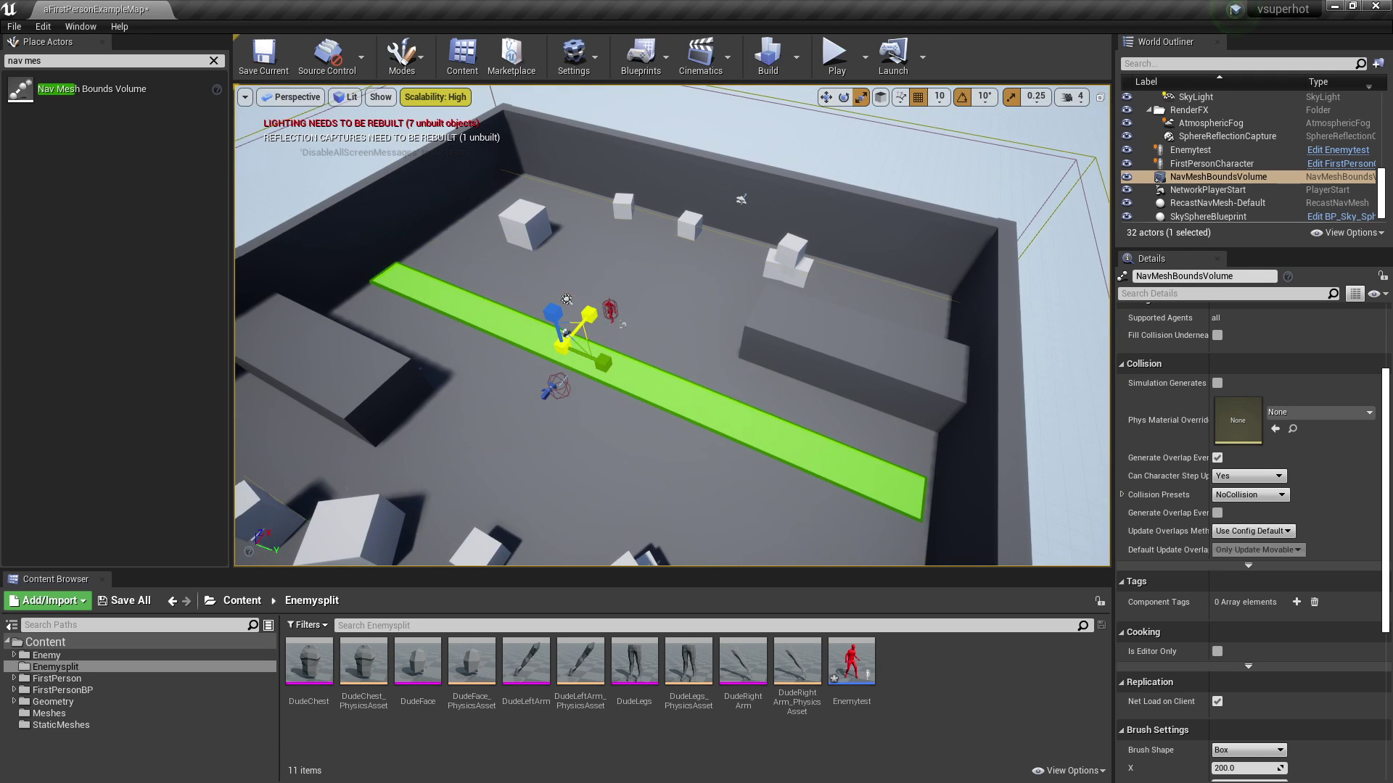
key("alt+p")
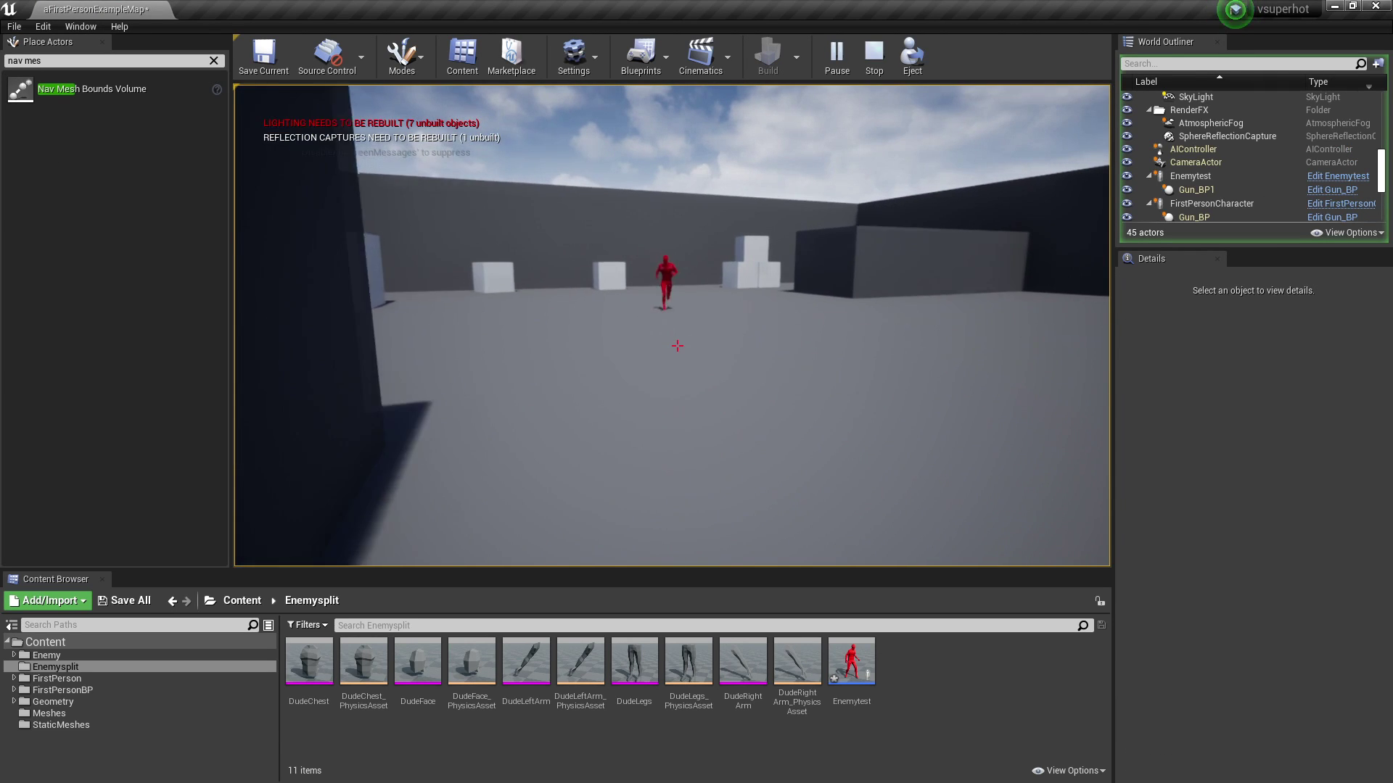
key("a")
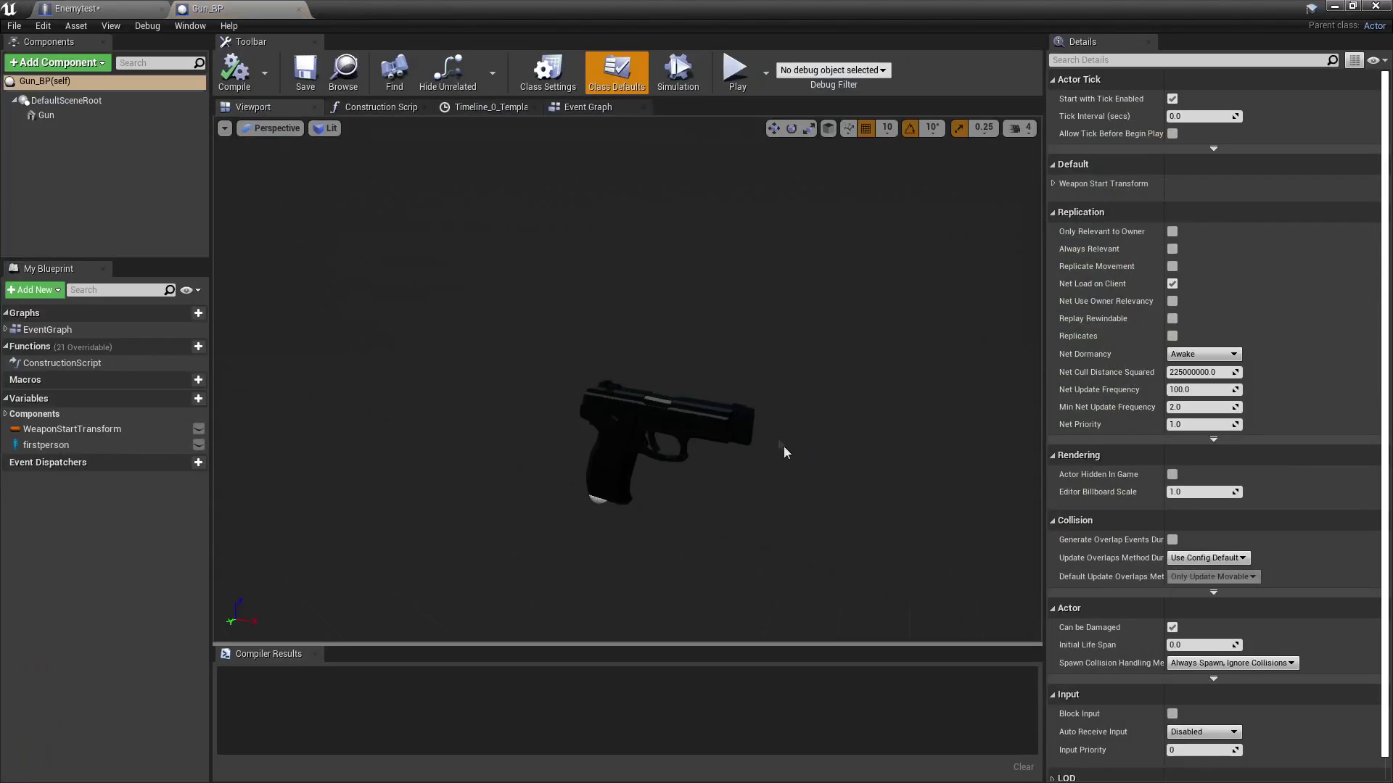
- Zoom the Gun_BP viewport in on the pistol mesh
right_click_drag(783, 451, 784, 451)
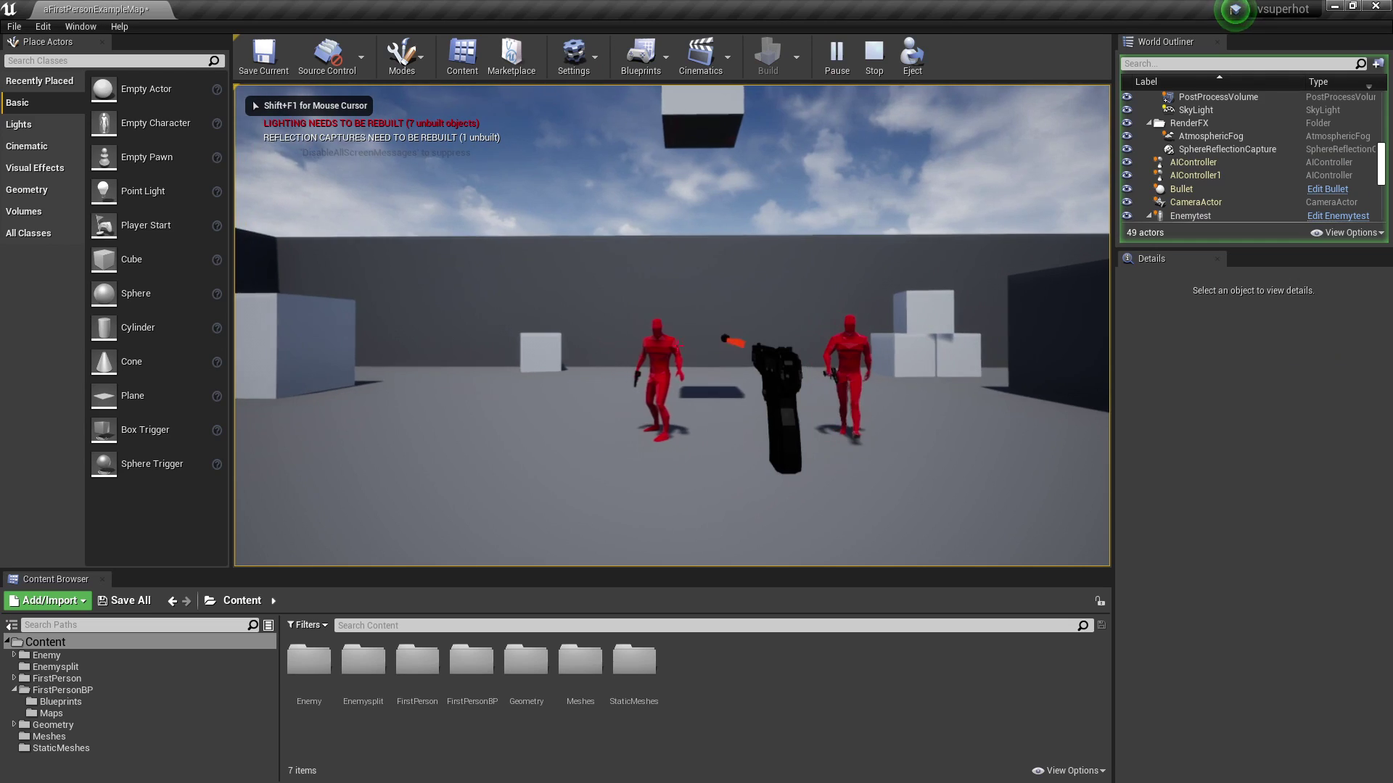
- Throw the pistol at an enemy, pick up another gun, shoot the remaining enemy, and stop play
key("w")
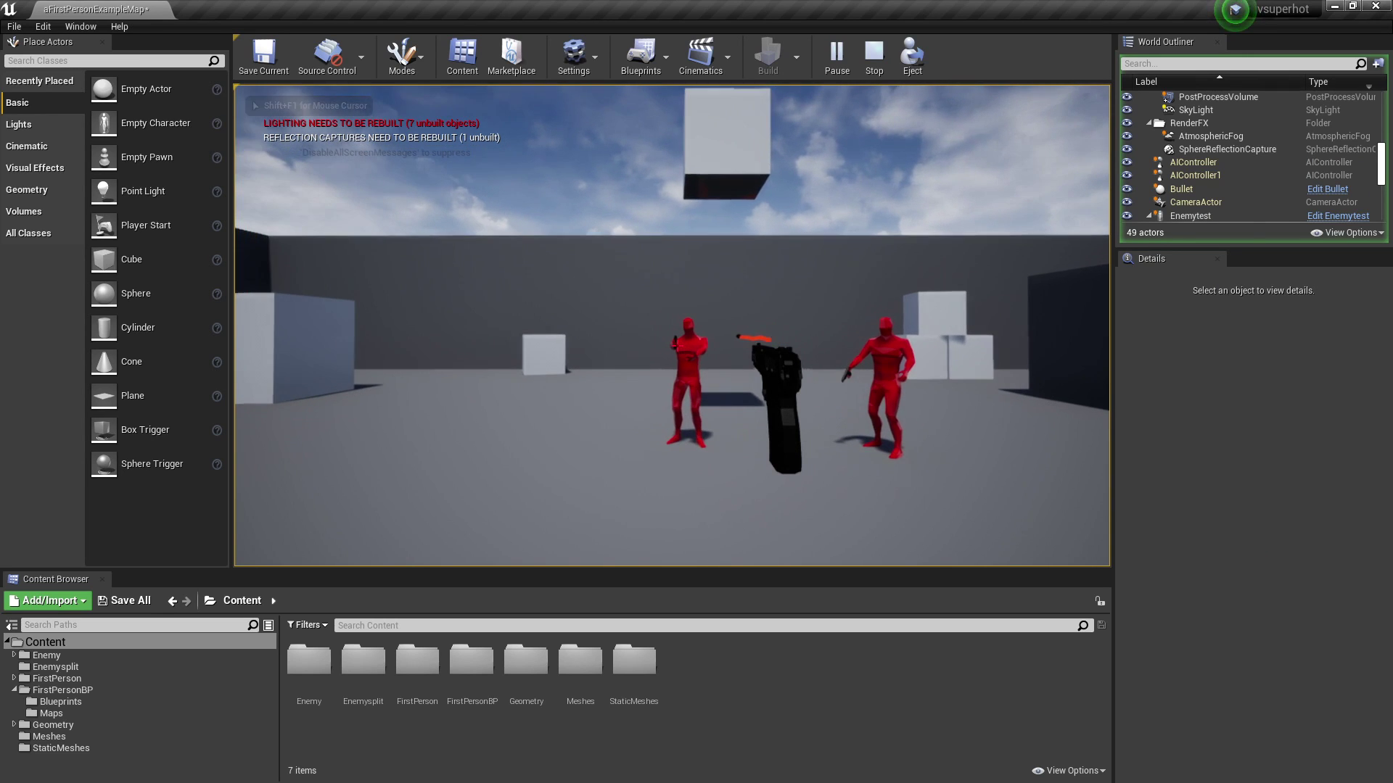
left_click(672, 326)
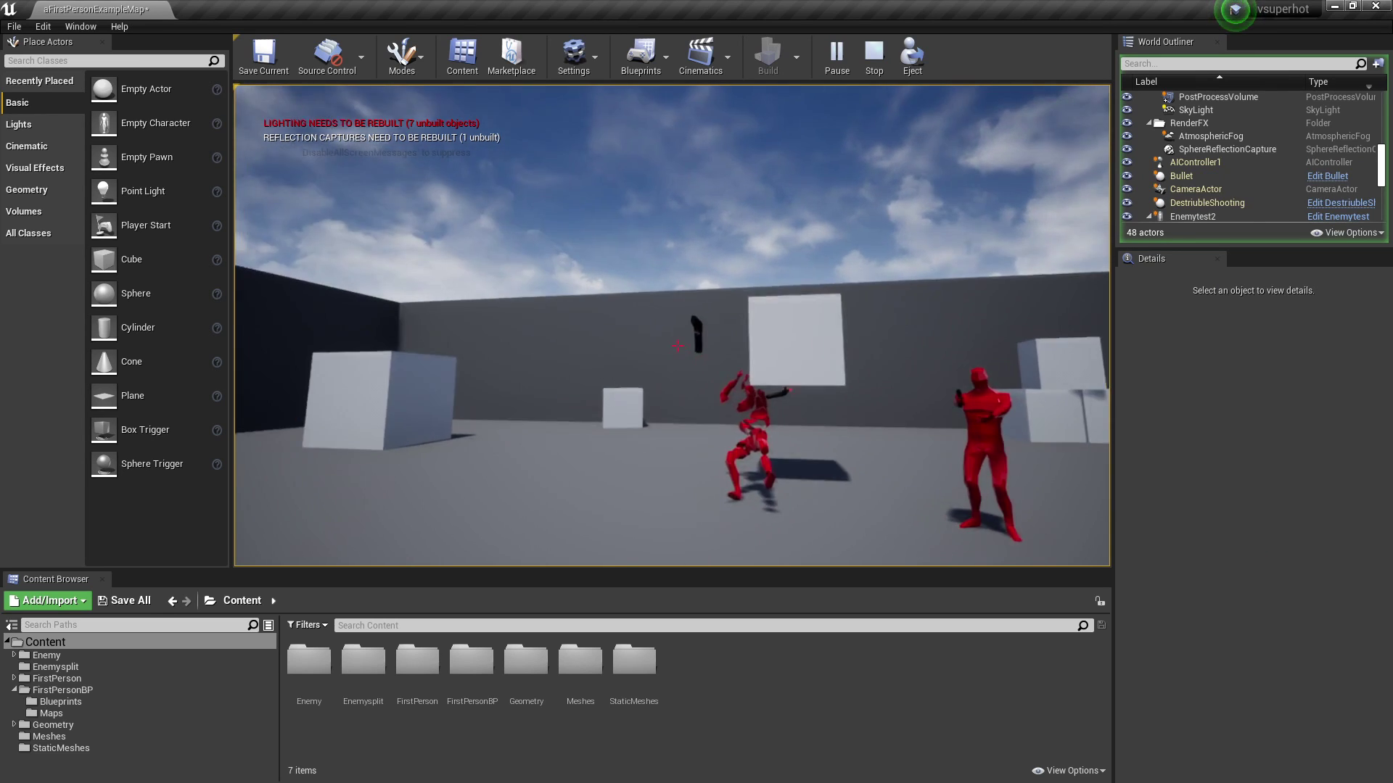
key("w")
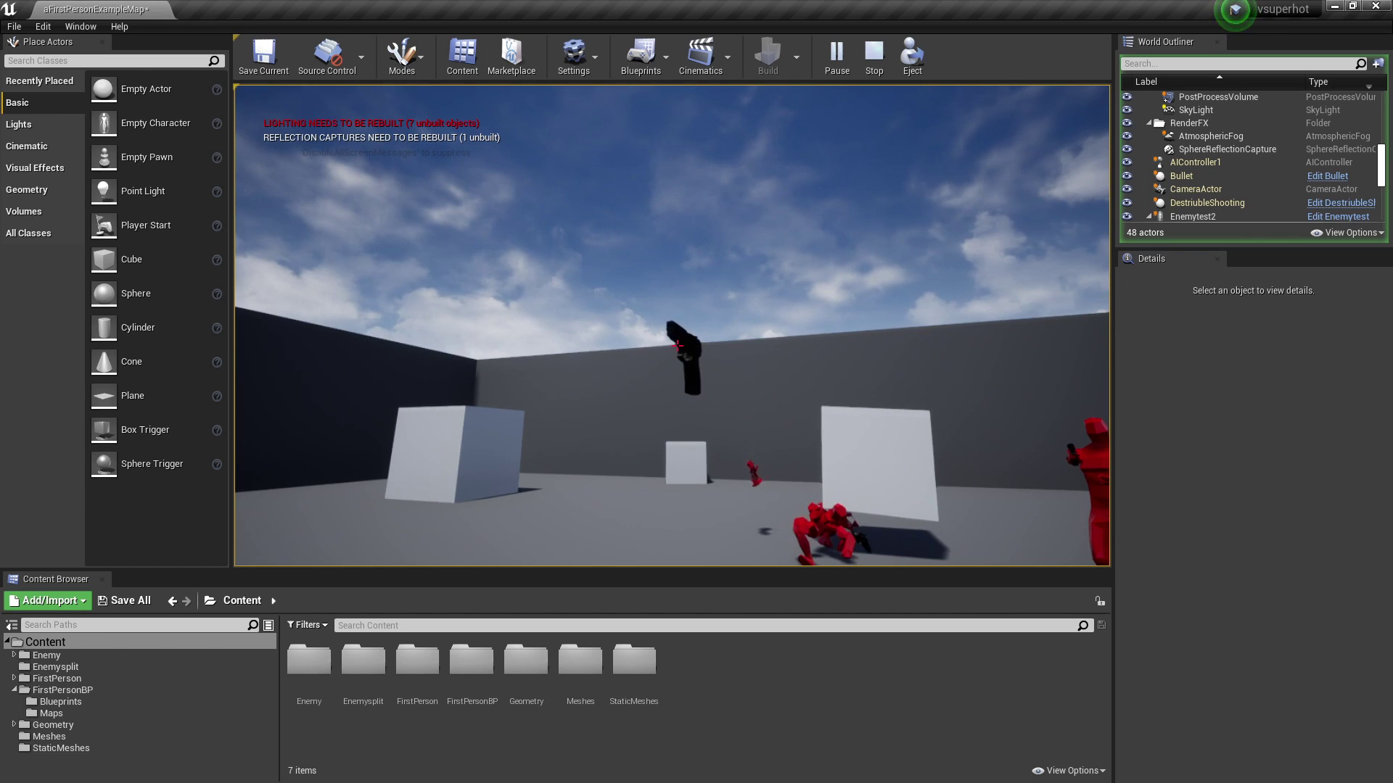
key("w")
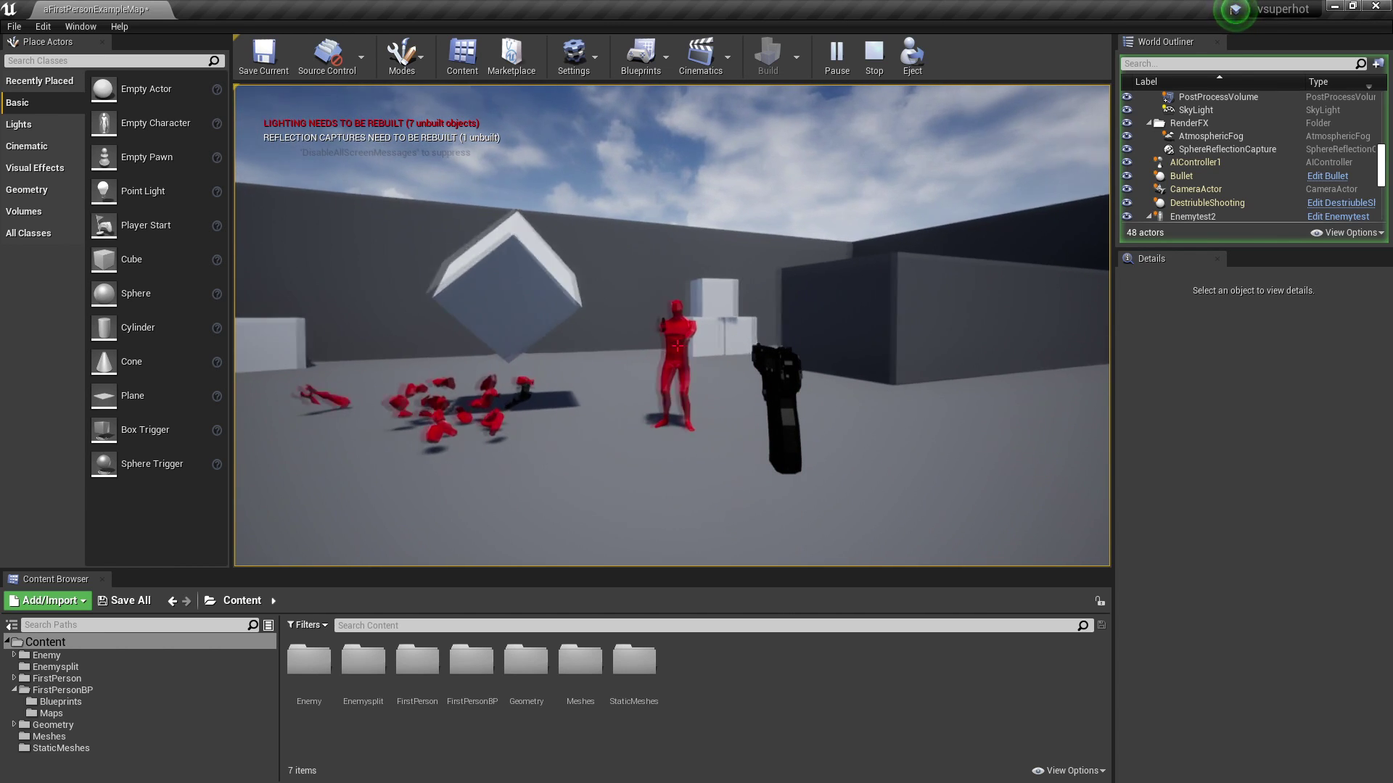
left_click(676, 346)
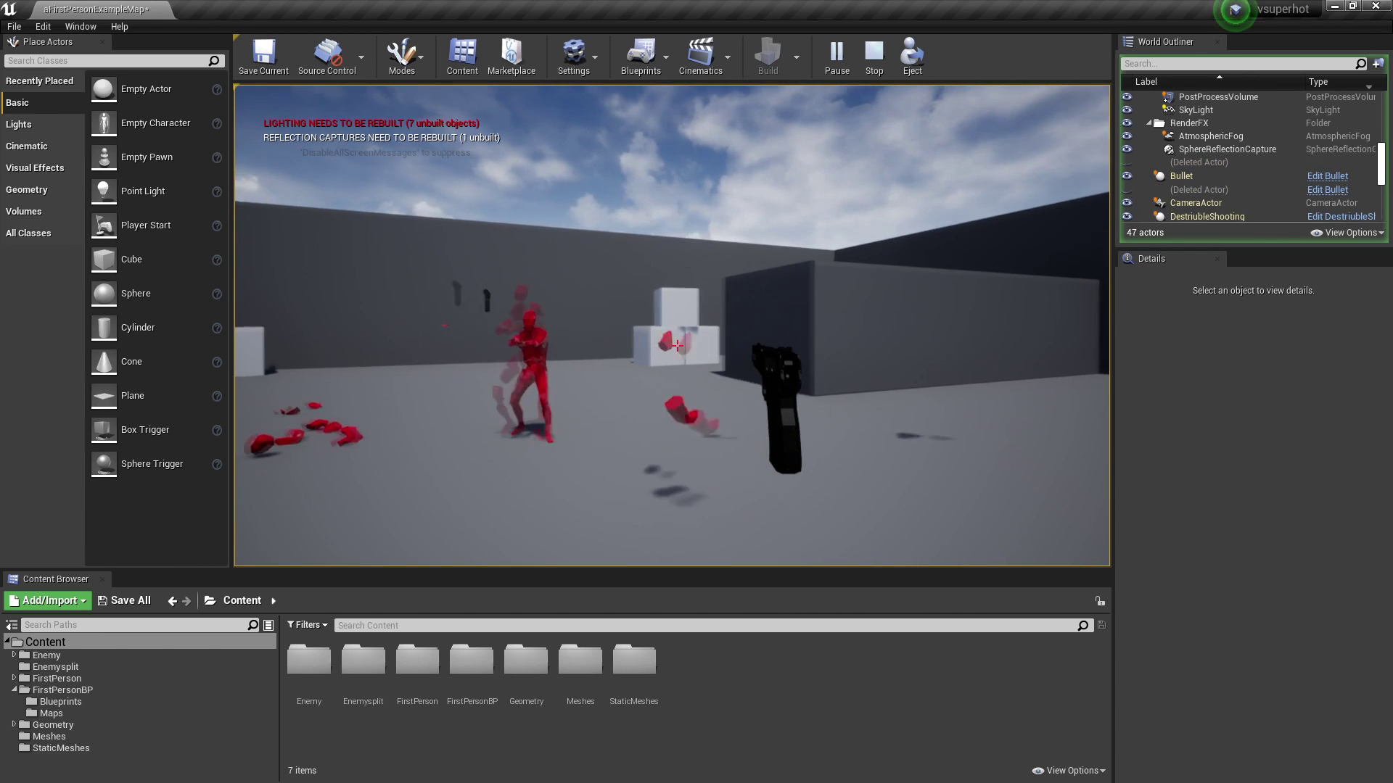
key("Escape")
left_click(553, 374)
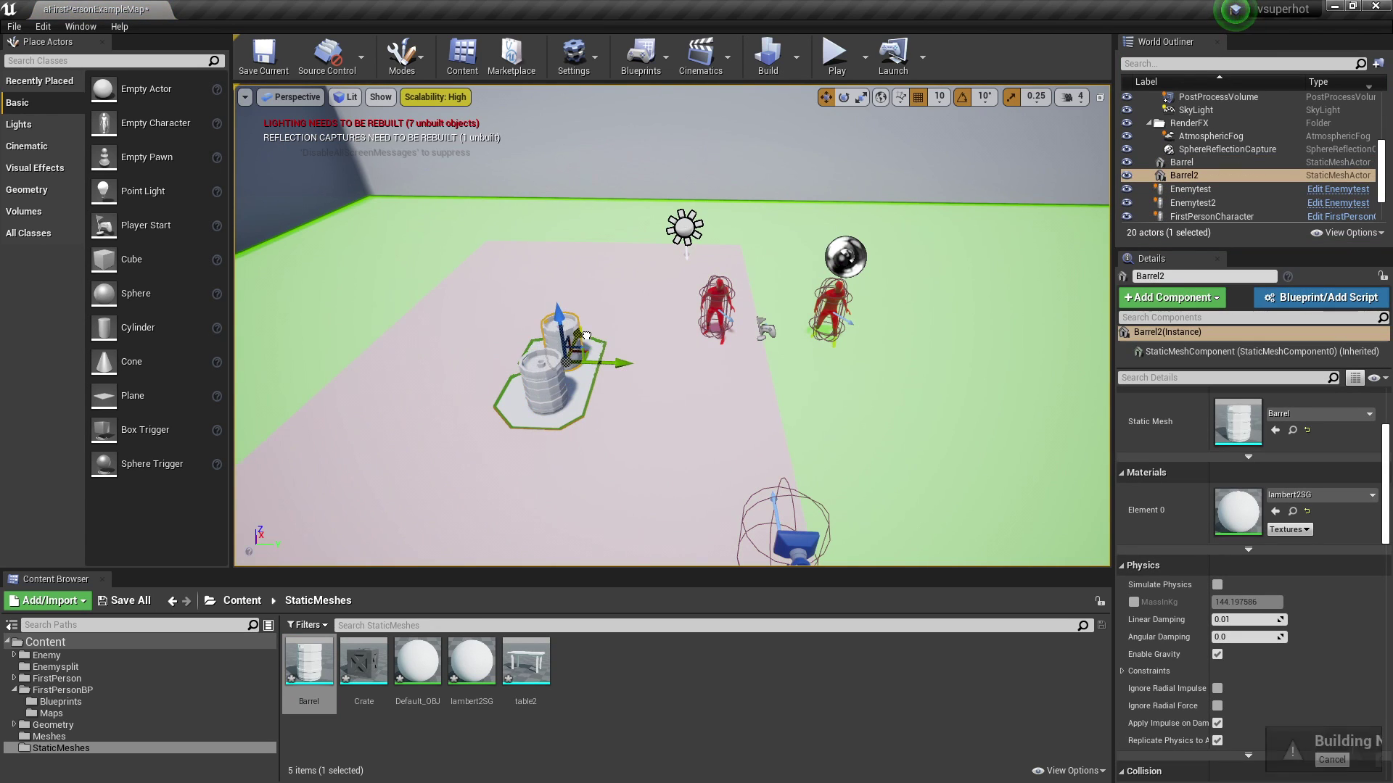
- Nudge Barrel2 into position and place the table2 mesh beside the red enemies
left_click_drag(584, 336, 596, 353)
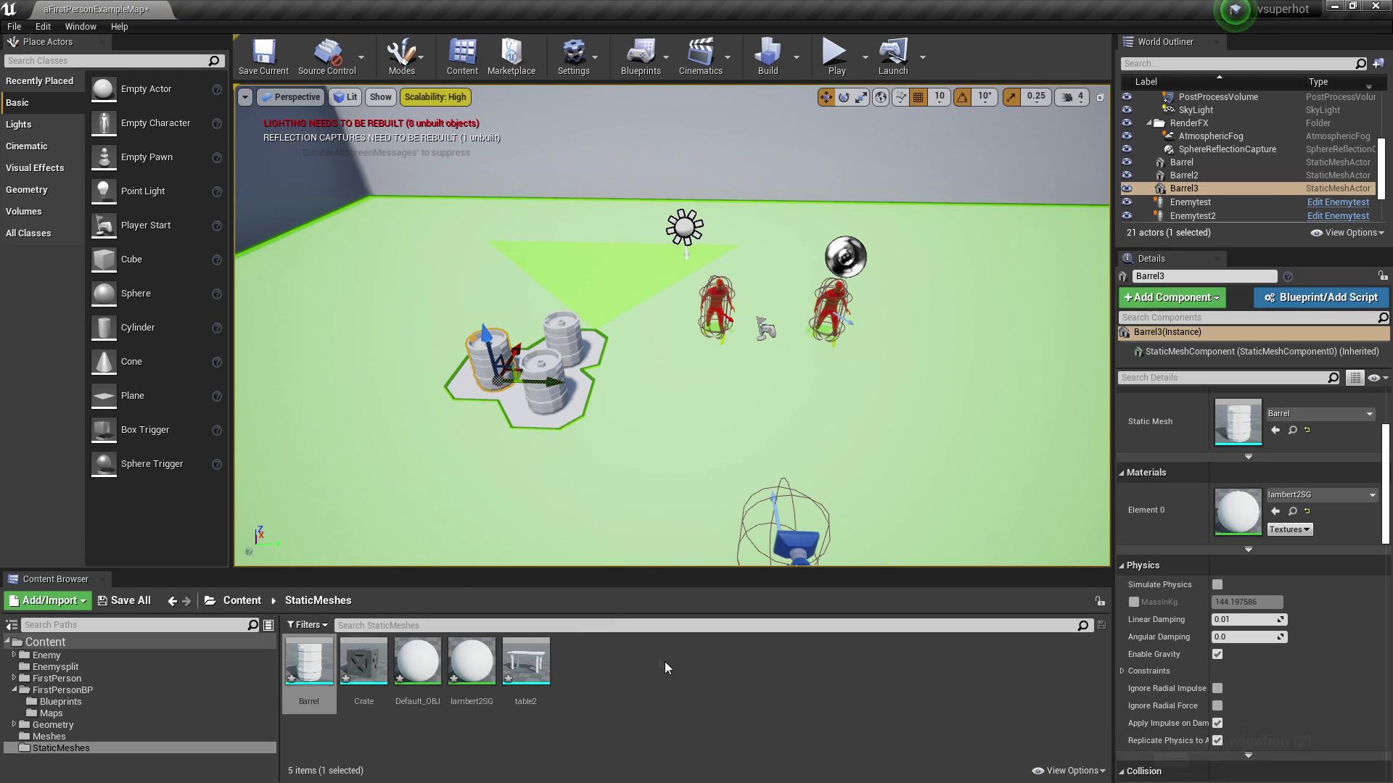
left_click_drag(526, 664, 876, 280)
left_click_drag(764, 274, 771, 270)
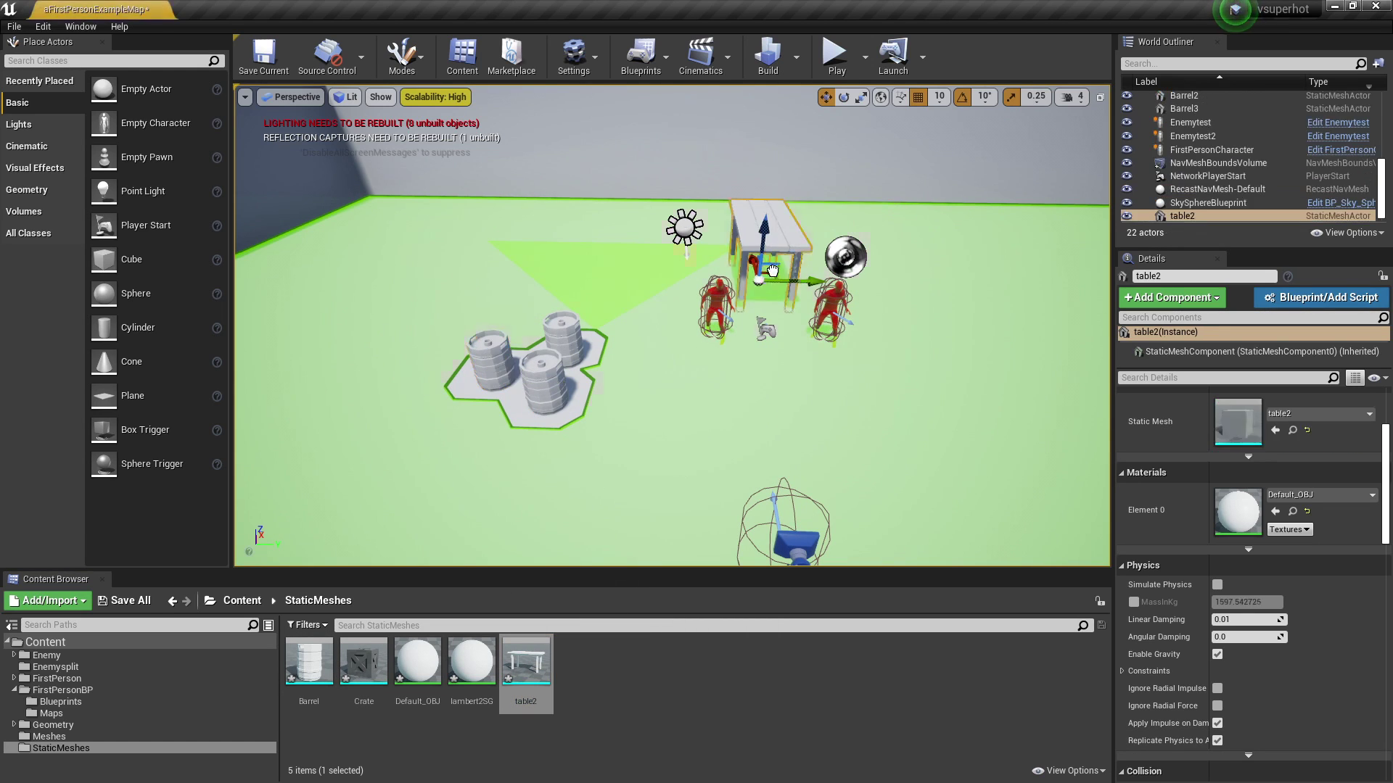
scroll(1299, 451, "up", 2)
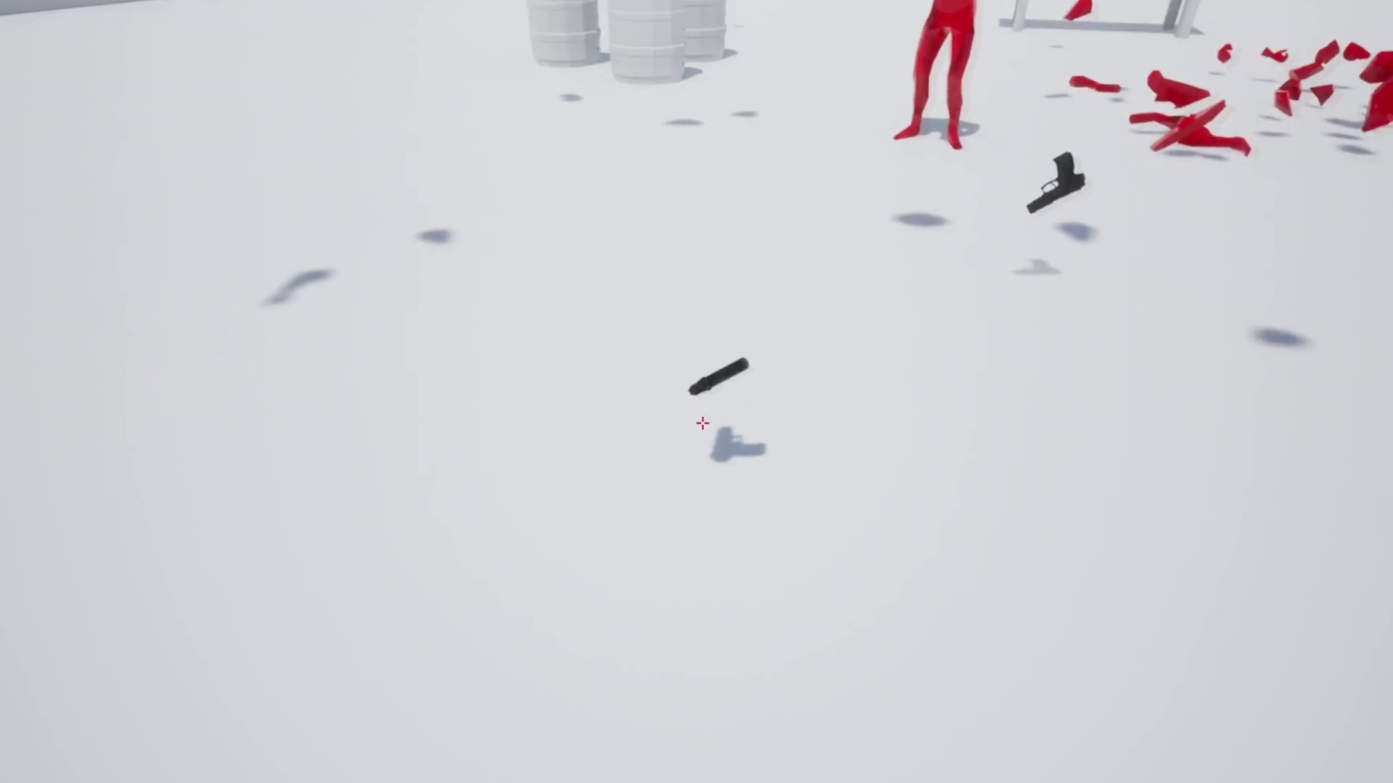
- Pick up the floor pistol, shoot the red enemy until it shatters, and walk toward the crates
left_click(702, 423)
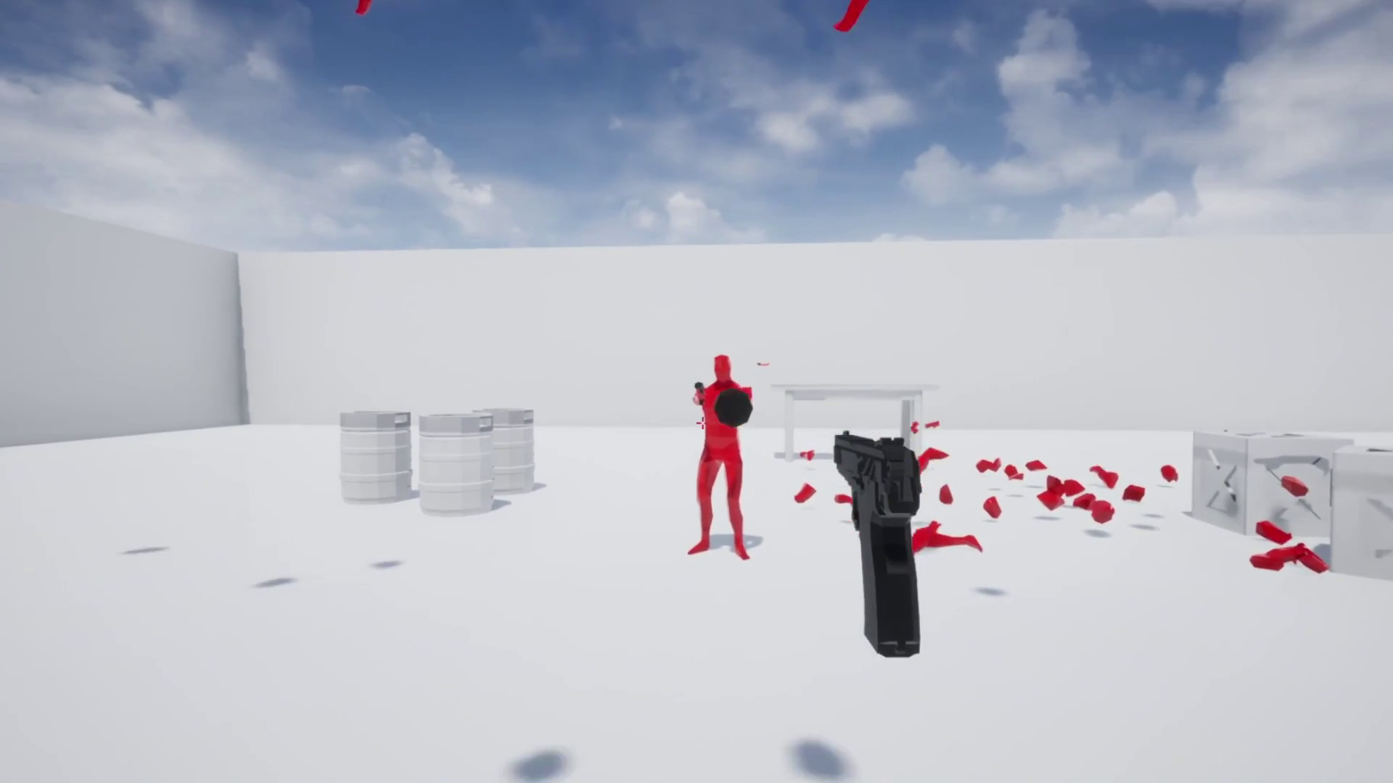
left_click(702, 423)
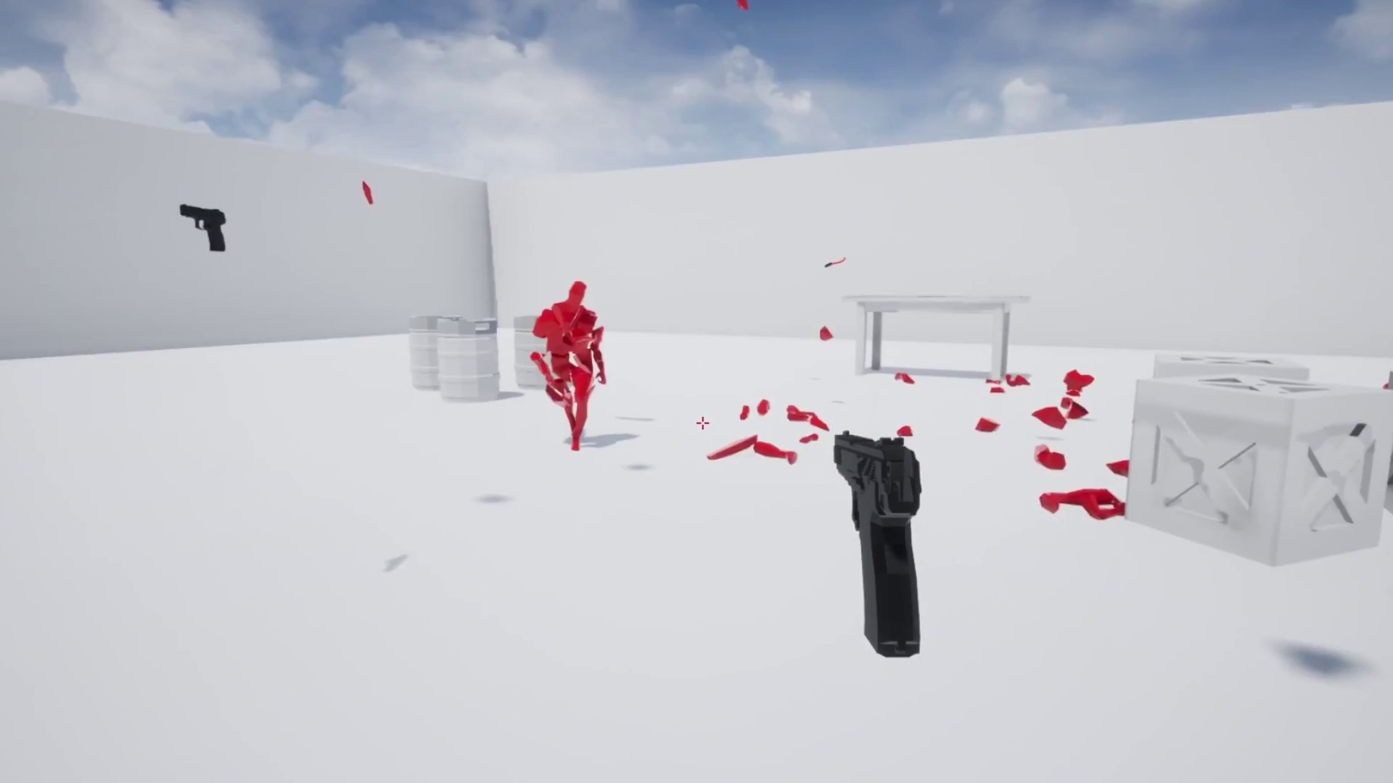
key("w")
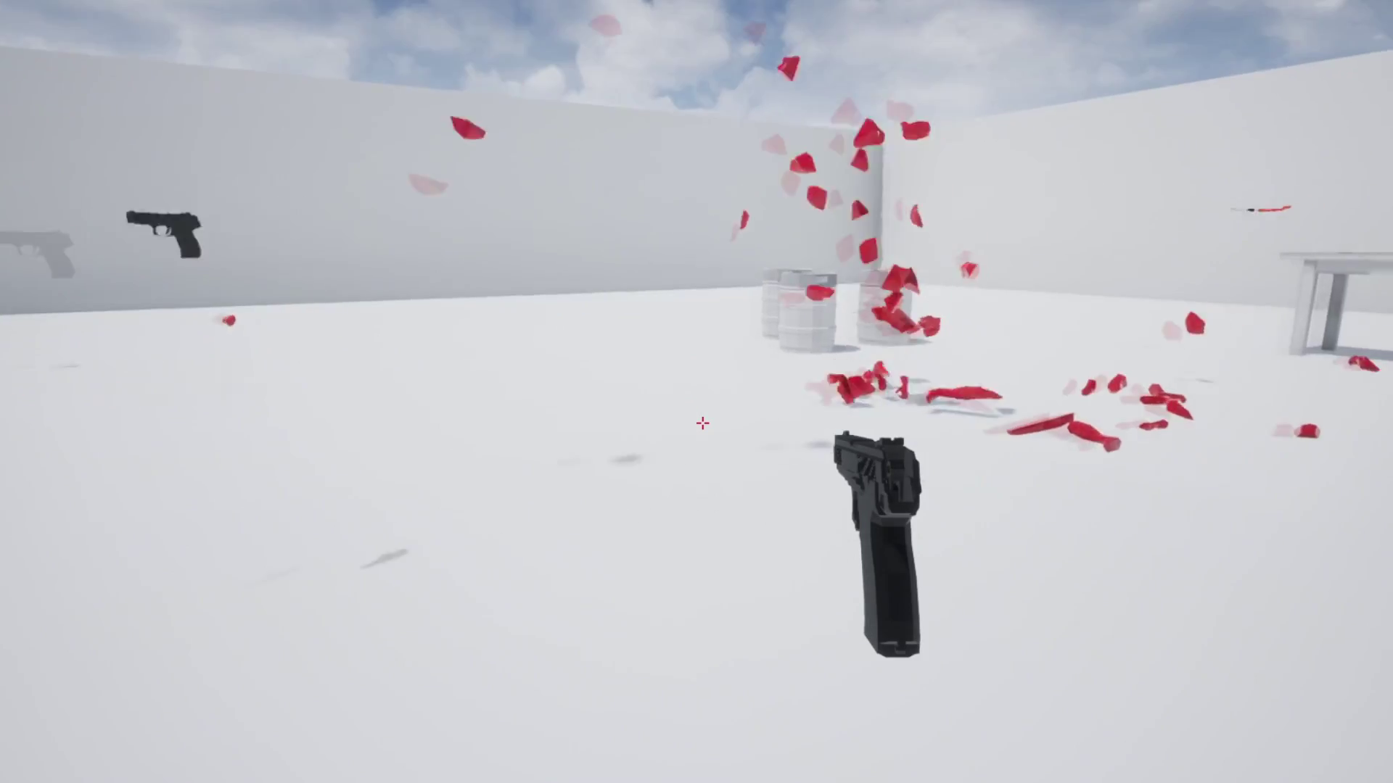
key("Escape")
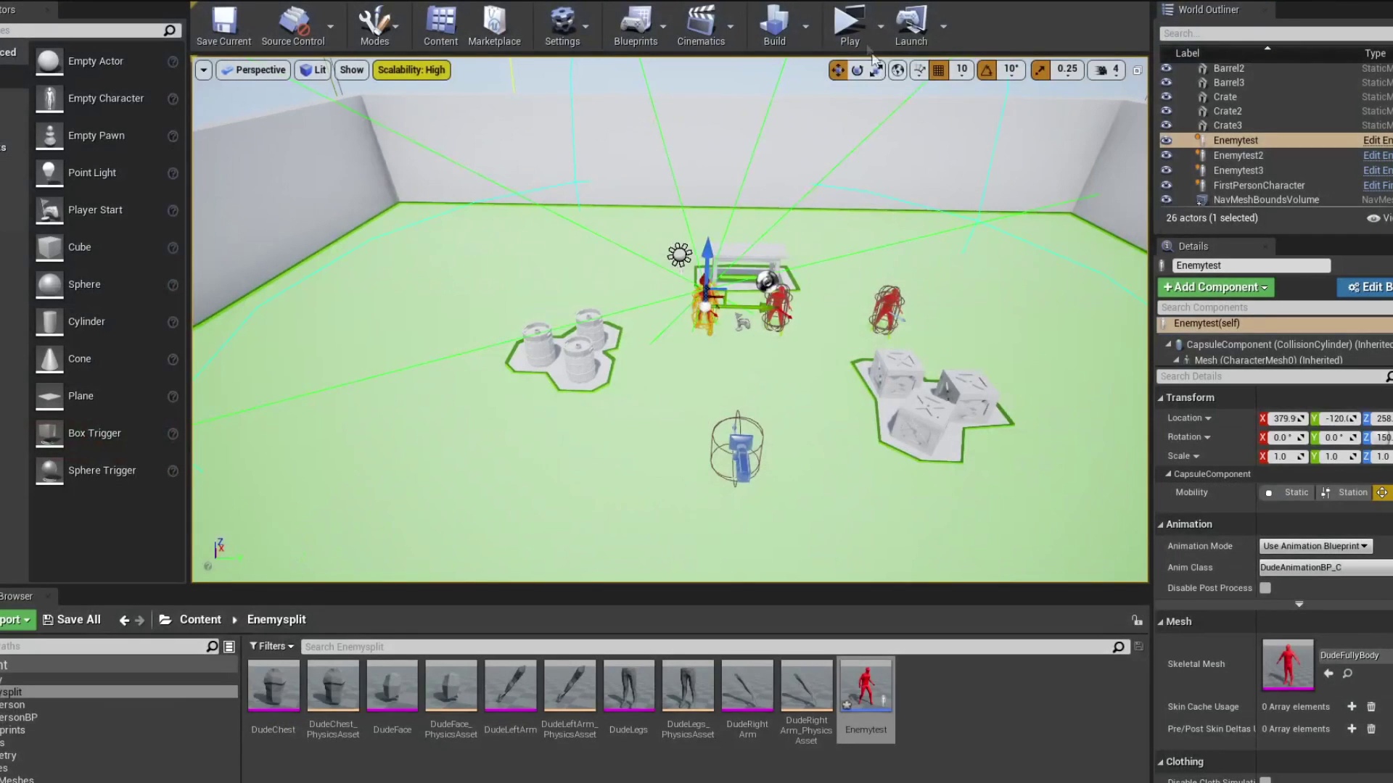